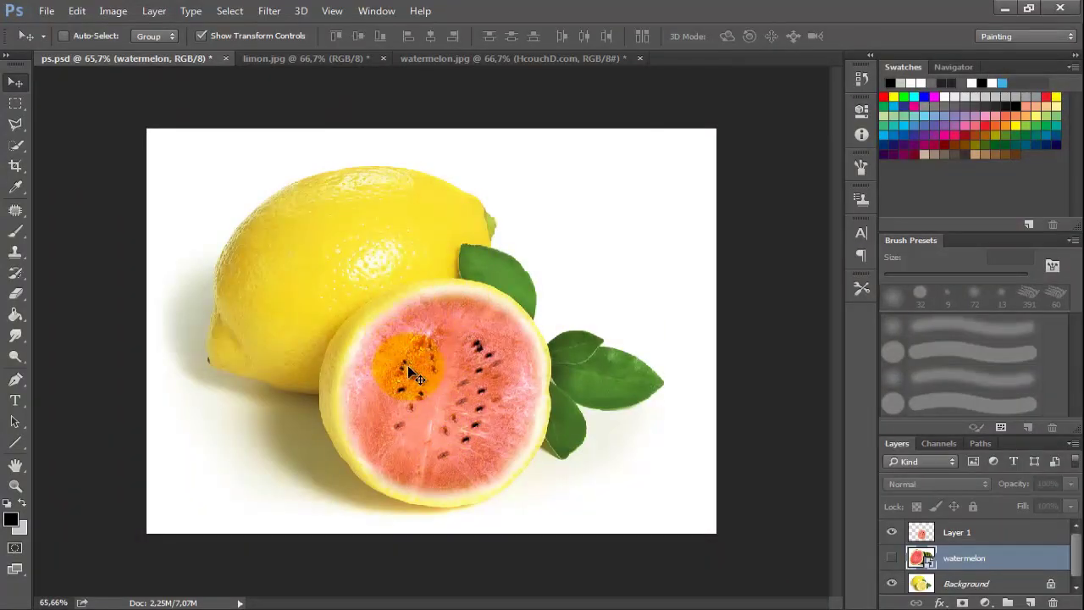
Step: In watermelon.jpg, quick-select the red flesh of the cut half
click(501, 66)
key(w)
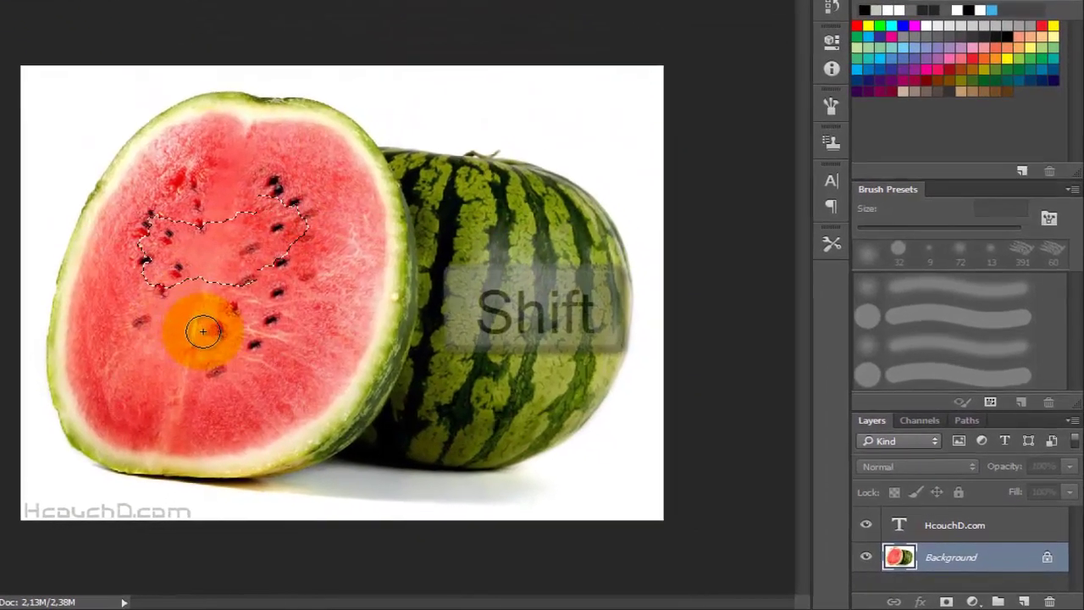
mouse_move(203, 324)
mouse_down()
mouse_move(226, 367)
mouse_move(201, 410)
mouse_up()
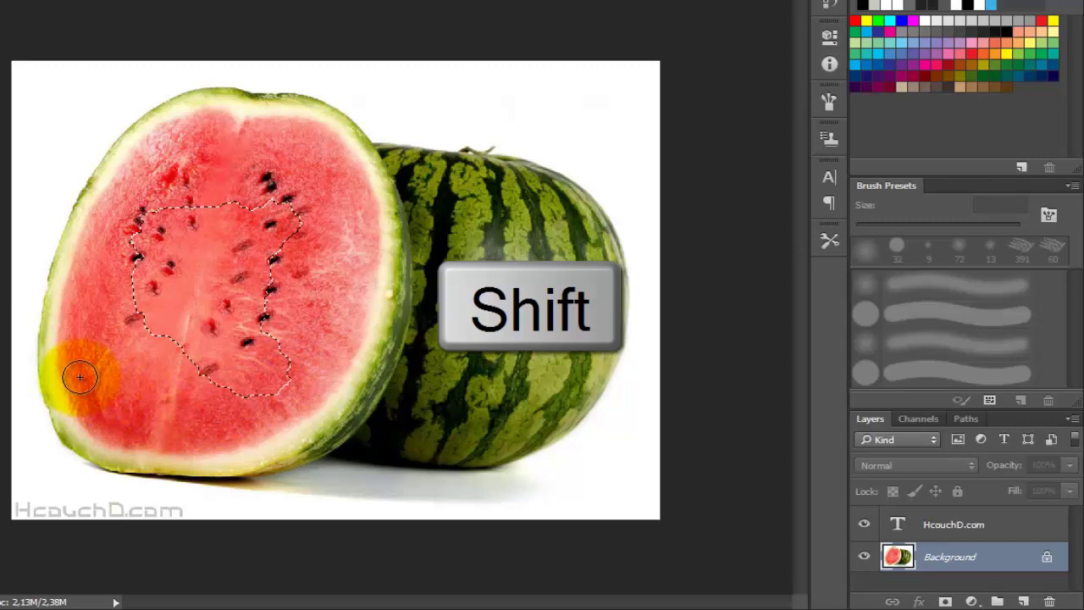
mouse_move(306, 163)
mouse_down()
mouse_move(300, 149)
mouse_move(327, 223)
mouse_move(314, 322)
mouse_move(259, 158)
mouse_move(193, 154)
mouse_up()
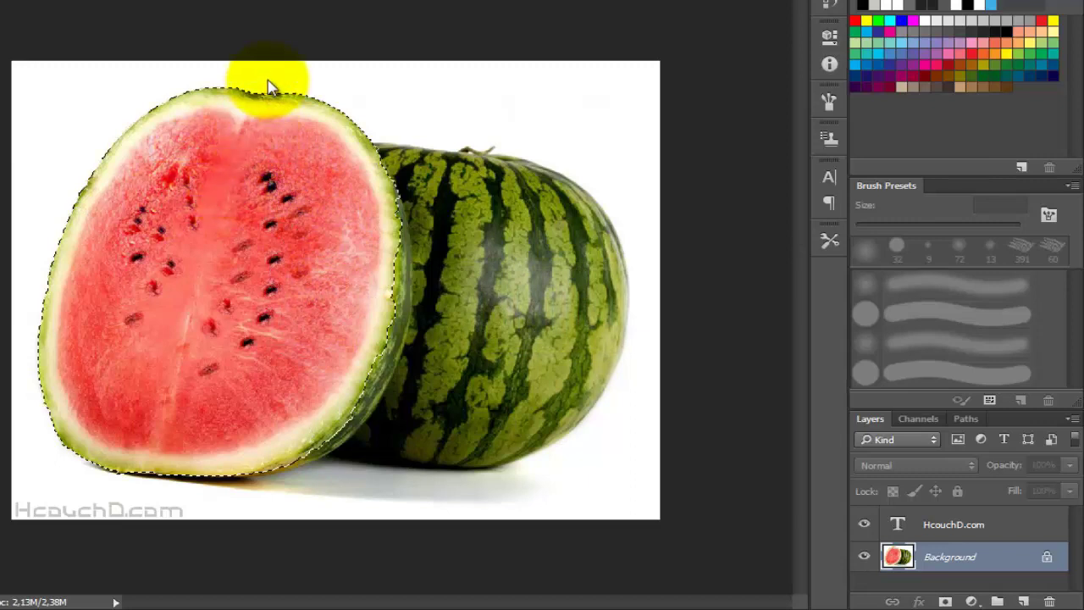
Step: Subtract the bottom, top-right, top and left rind from the flesh selection
drag(285, 187, 280, 326)
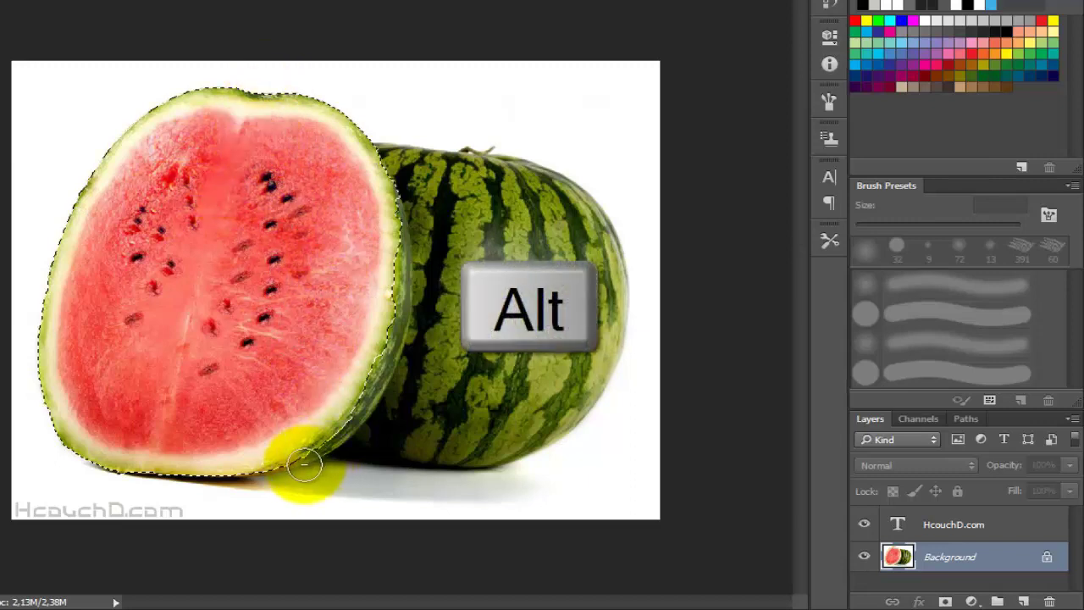
mouse_move(283, 475)
mouse_down()
mouse_move(331, 448)
mouse_move(320, 449)
mouse_move(379, 375)
mouse_up()
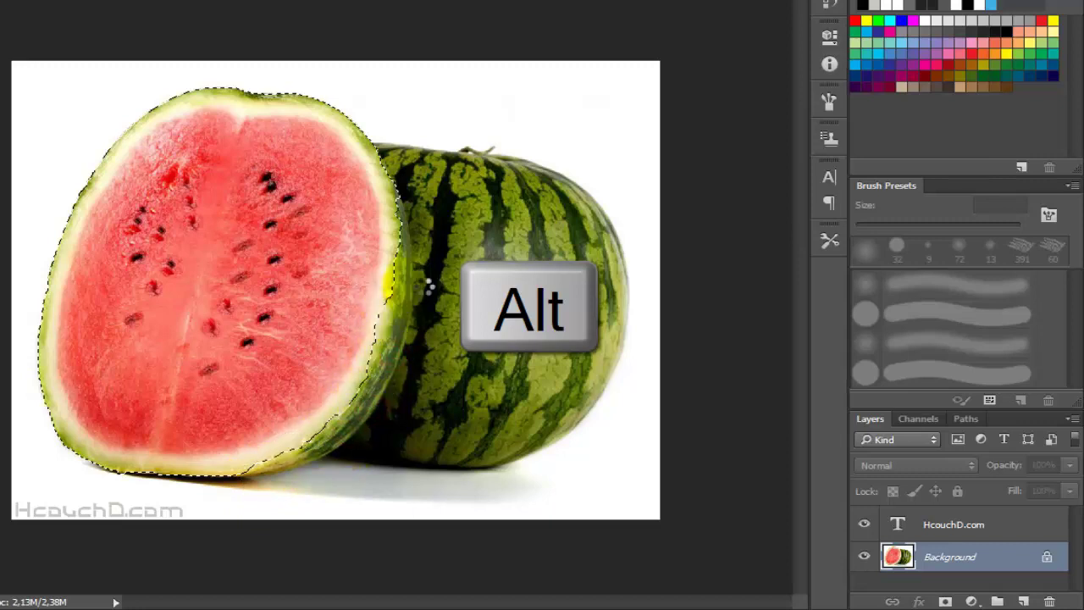
mouse_move(392, 170)
mouse_down()
mouse_move(368, 116)
mouse_move(286, 84)
mouse_move(224, 80)
mouse_move(242, 133)
mouse_move(235, 150)
mouse_move(288, 123)
mouse_up()
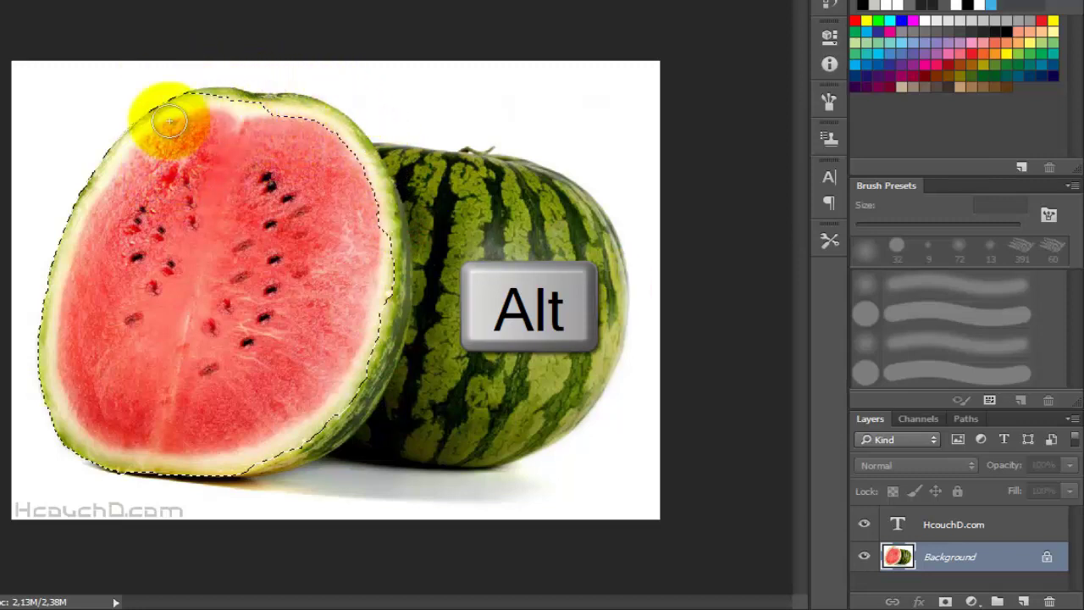
alt+click(172, 84)
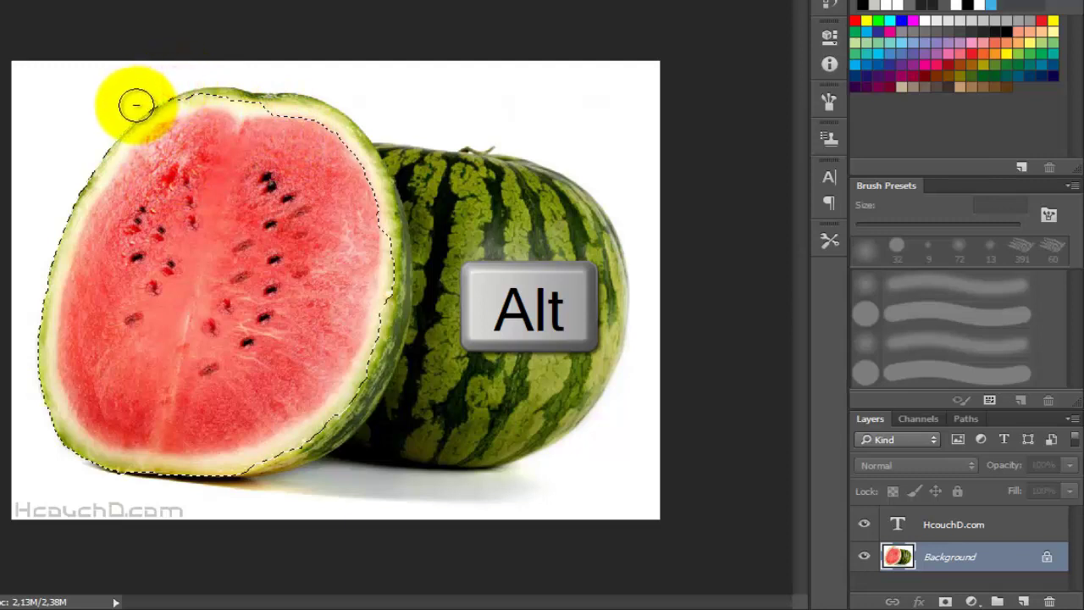
mouse_move(83, 154)
mouse_down()
mouse_move(28, 280)
mouse_move(16, 462)
mouse_up()
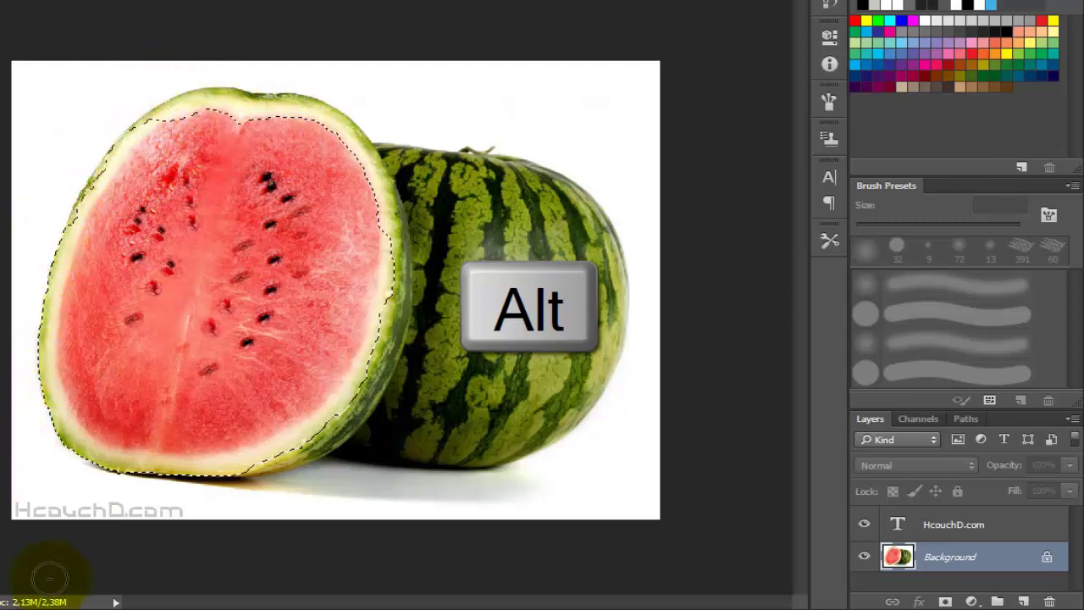
mouse_move(24, 424)
mouse_down()
mouse_move(21, 356)
mouse_move(73, 472)
mouse_up()
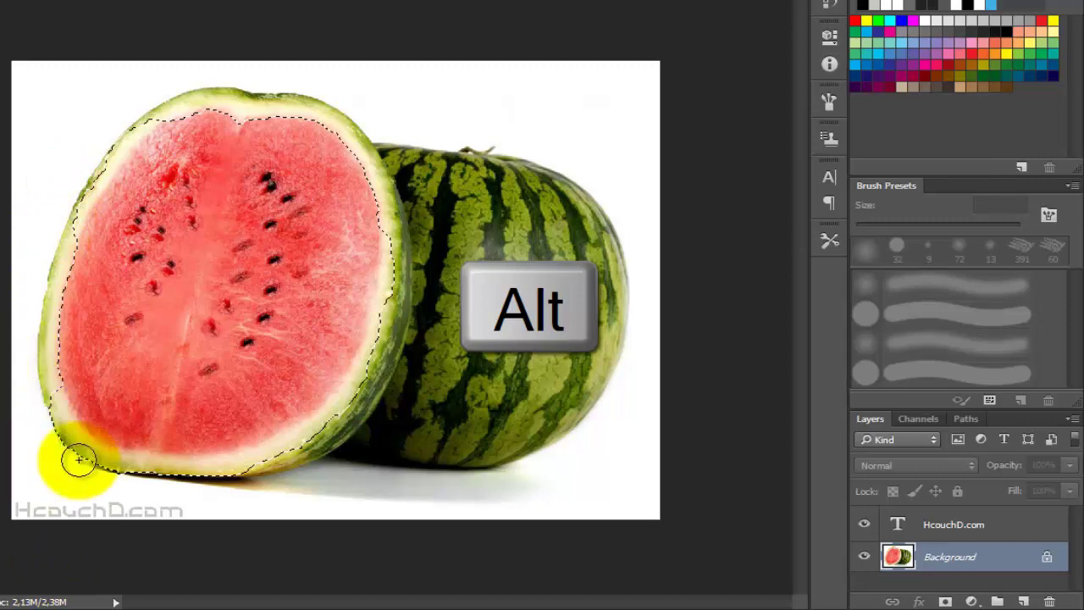
Step: Trim the lower-left, bottom and right rind, and add back the missed top-left flesh
mouse_move(39, 430)
mouse_down()
mouse_move(106, 478)
mouse_move(198, 491)
mouse_move(291, 487)
mouse_move(282, 496)
mouse_move(259, 496)
mouse_move(311, 459)
mouse_move(266, 436)
mouse_move(218, 431)
mouse_move(138, 467)
mouse_move(231, 449)
mouse_move(73, 279)
mouse_move(97, 200)
mouse_move(137, 143)
mouse_move(181, 114)
mouse_move(188, 135)
mouse_move(144, 193)
mouse_up()
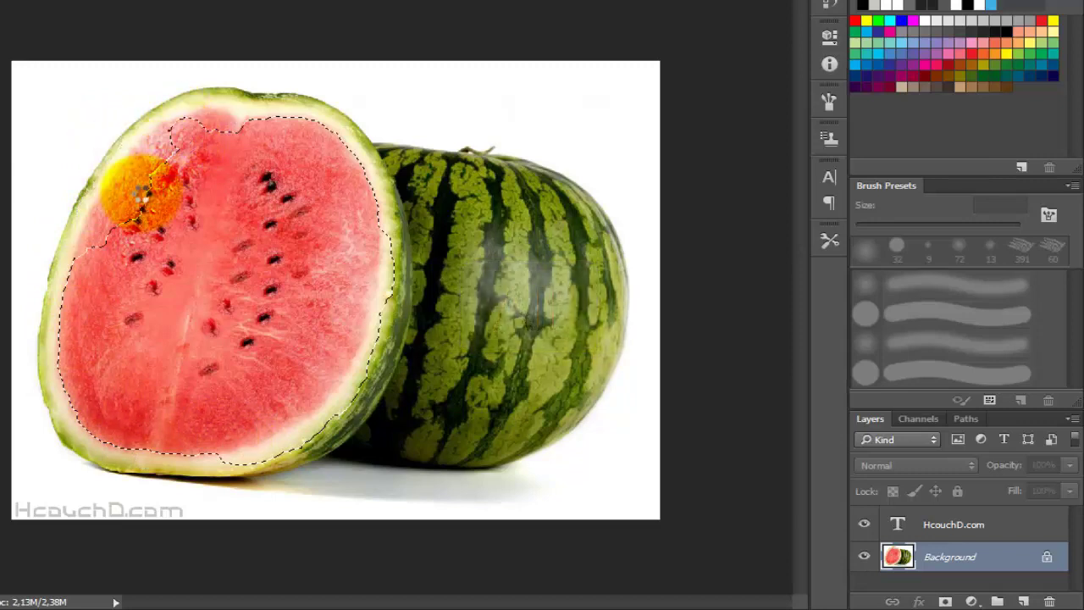
shift+click(266, 309)
mouse_move(265, 312)
mouse_down()
mouse_move(102, 206)
mouse_move(158, 165)
mouse_move(114, 240)
mouse_move(160, 300)
mouse_move(297, 282)
mouse_move(138, 169)
mouse_up()
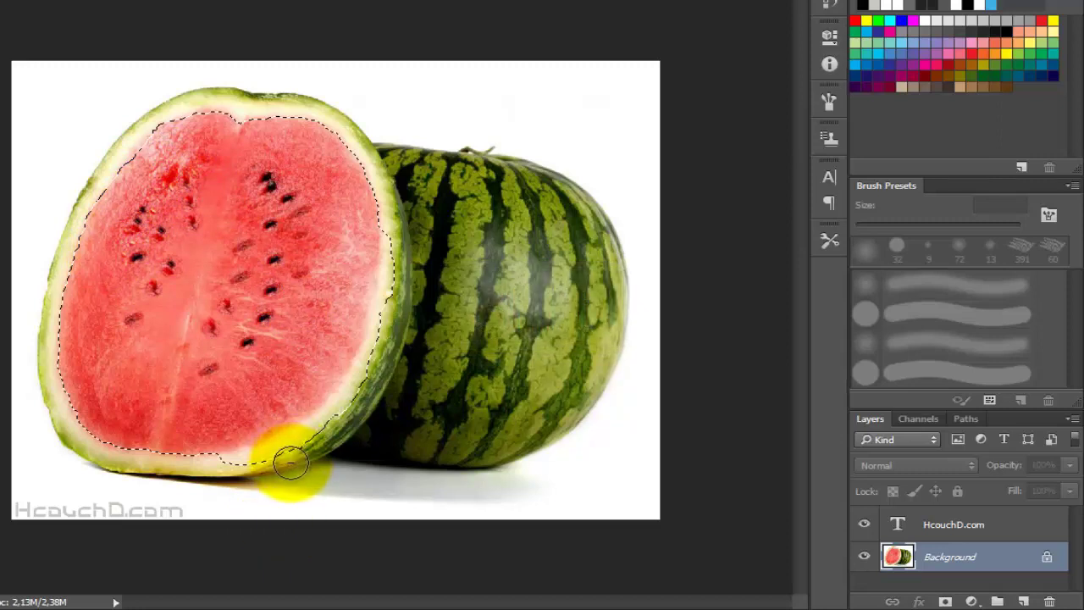
alt+click(343, 417)
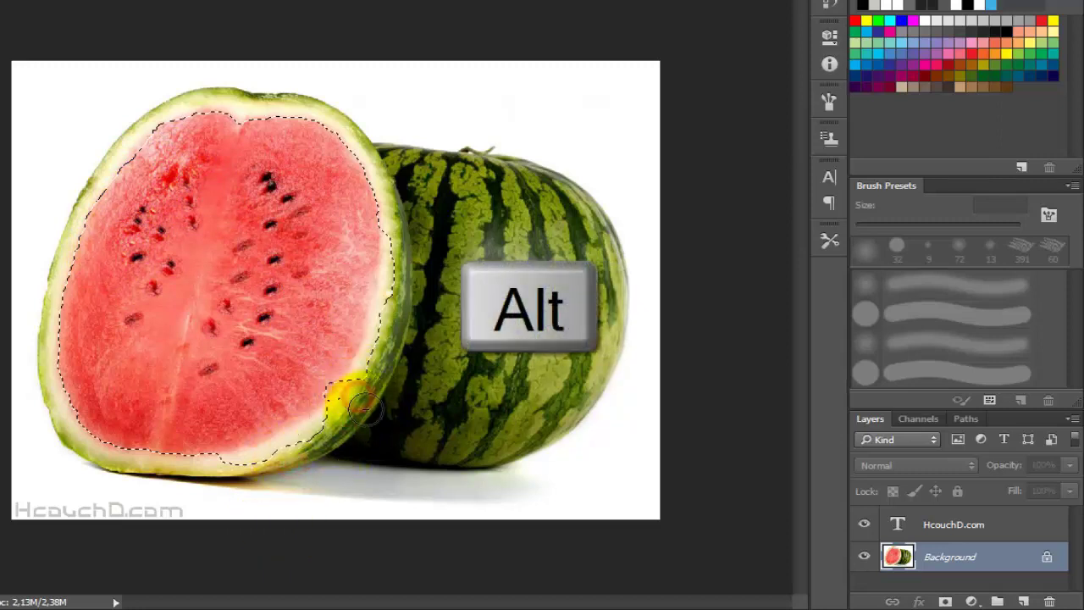
mouse_move(311, 464)
mouse_down()
mouse_move(274, 479)
mouse_move(328, 480)
mouse_move(366, 370)
mouse_up()
alt+click(290, 452)
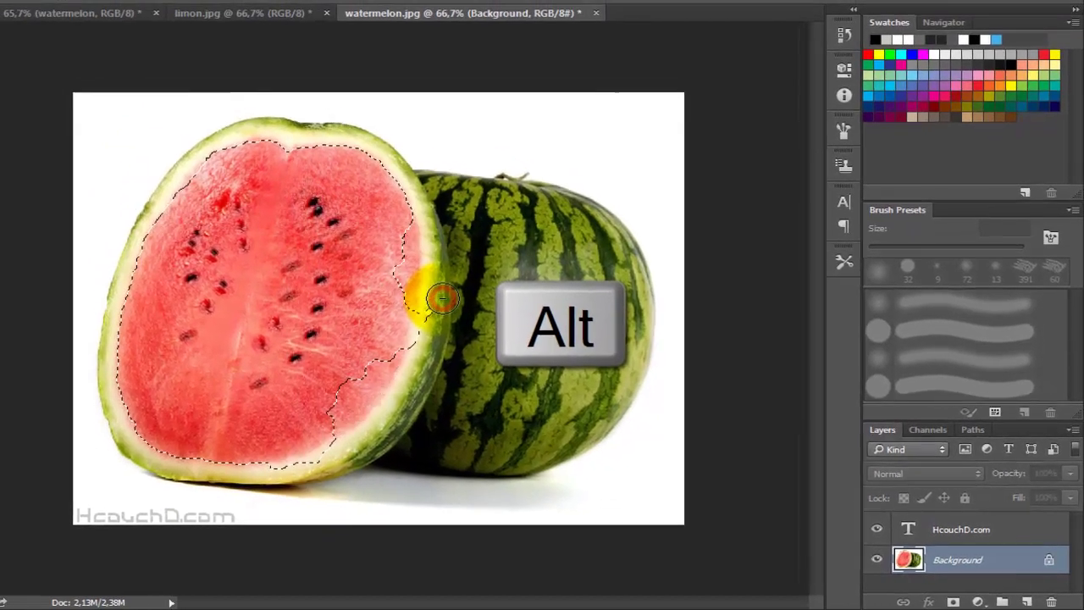
click(285, 348)
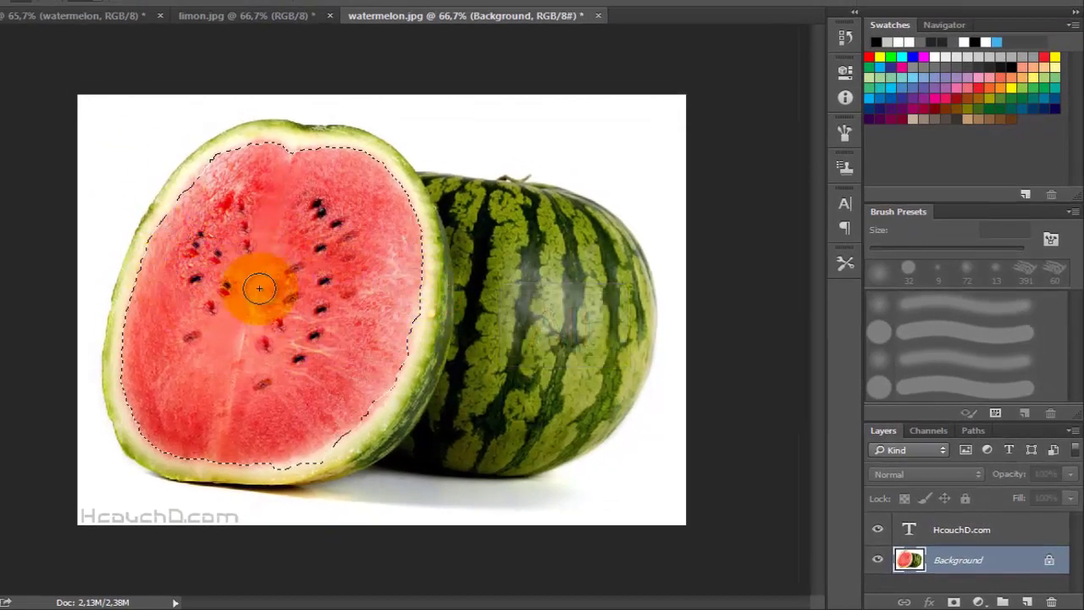
Step: Refine Edge on Black: radius 3, smooth 11, feather 7.2 px, contrast 8%, shift edge −10%
right_click(360, 302)
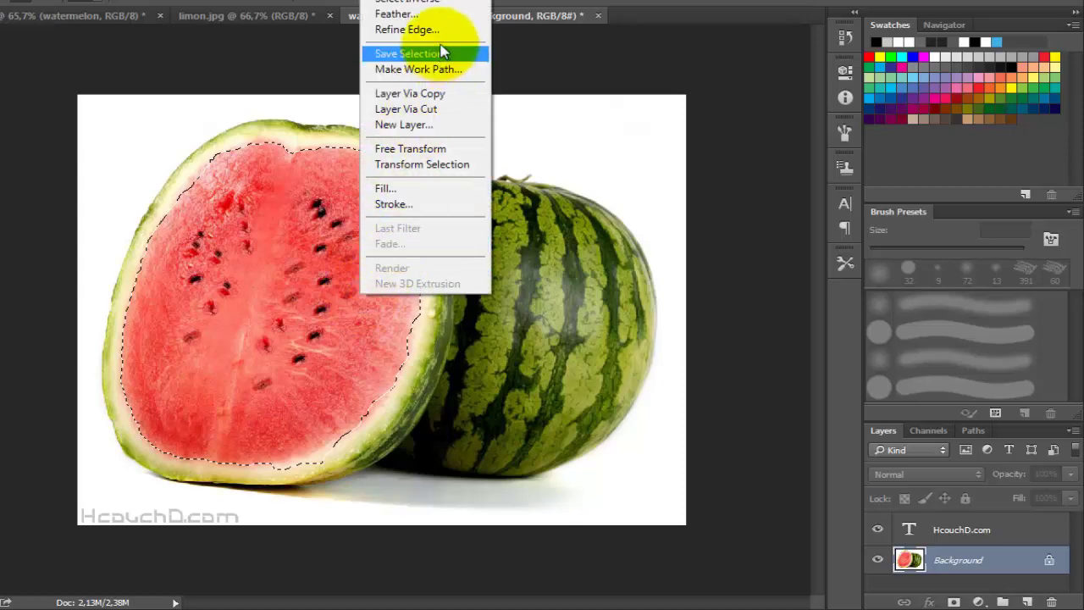
click(447, 32)
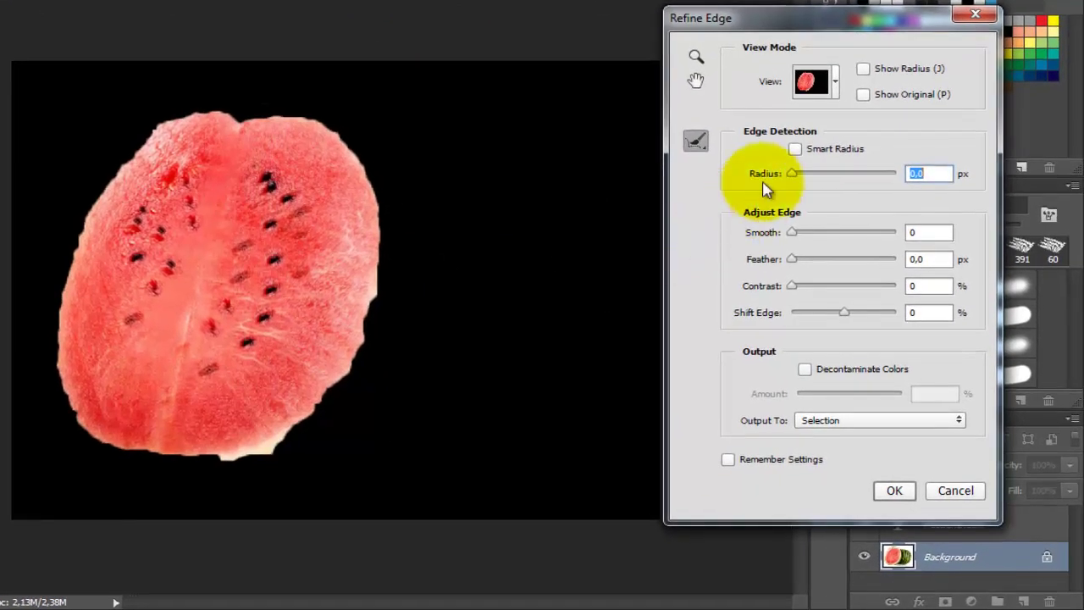
click(836, 96)
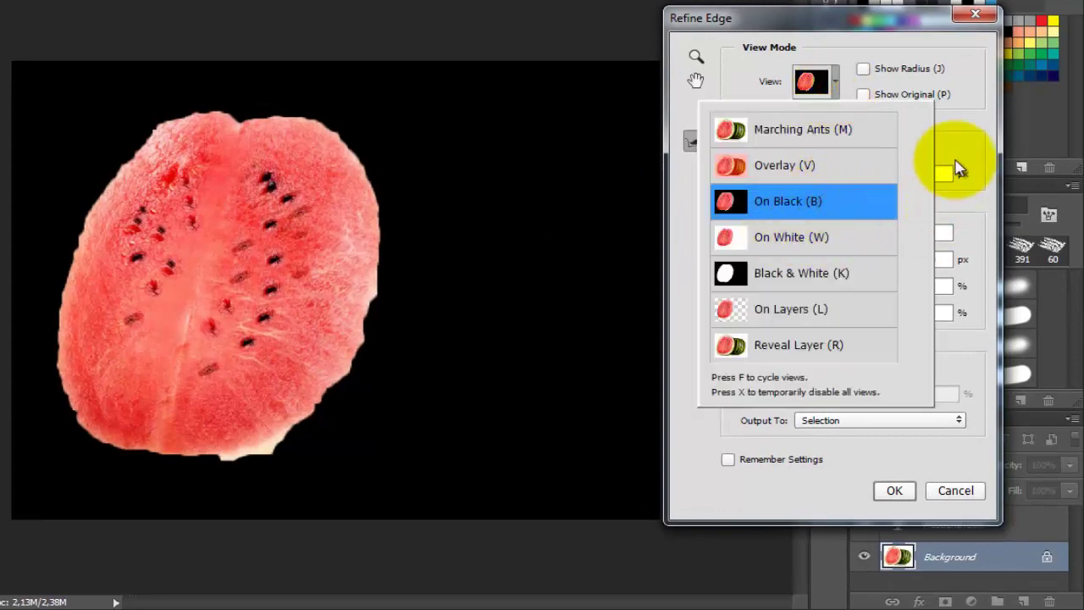
click(915, 150)
drag(807, 179, 819, 180)
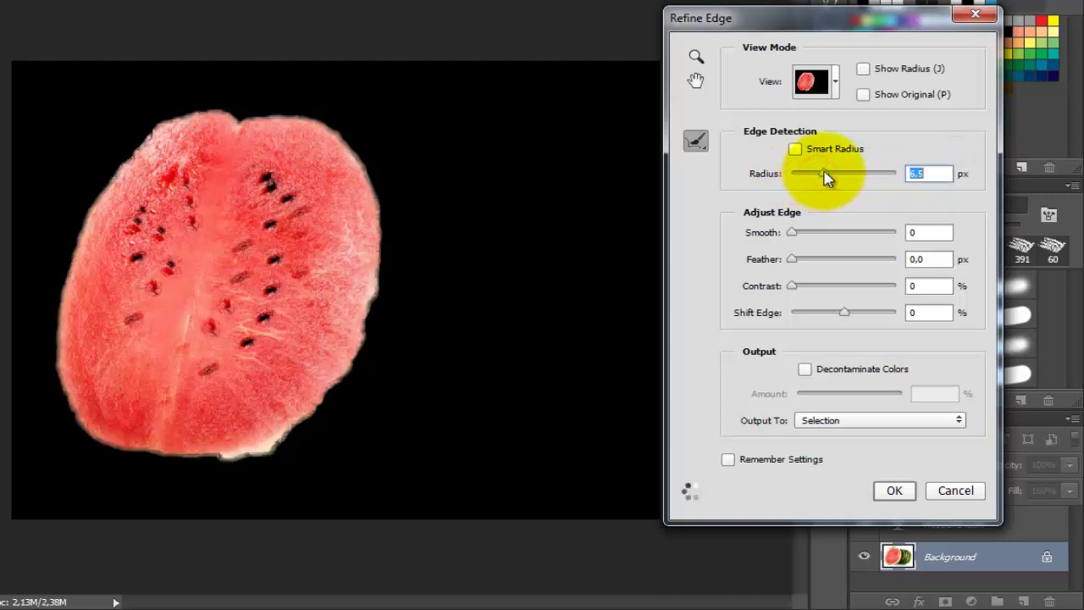
drag(823, 173, 809, 175)
drag(792, 232, 830, 237)
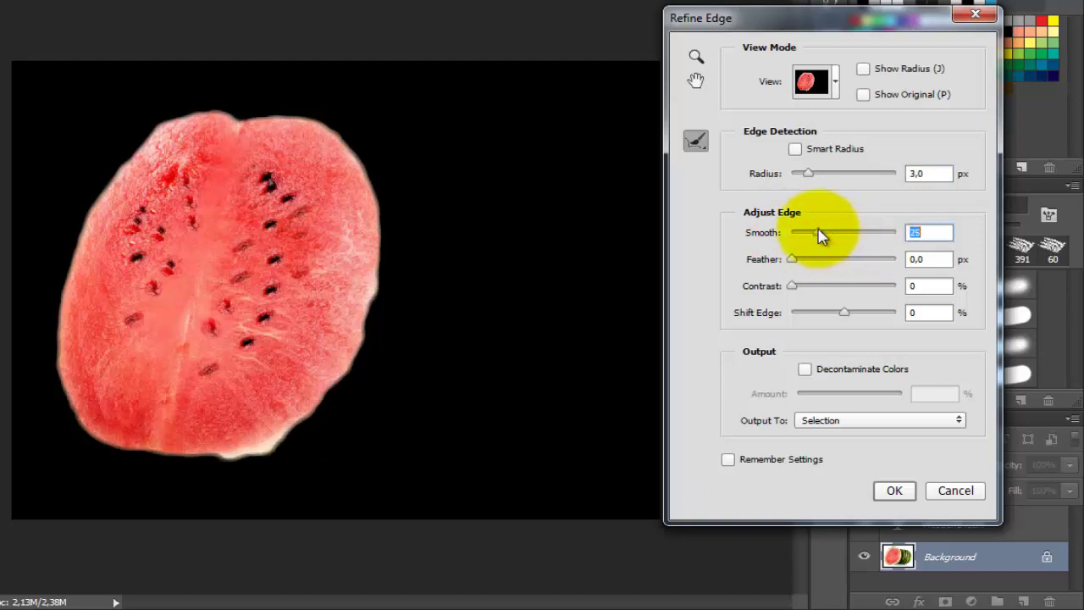
mouse_move(862, 239)
mouse_down()
mouse_move(892, 237)
mouse_move(807, 236)
mouse_up()
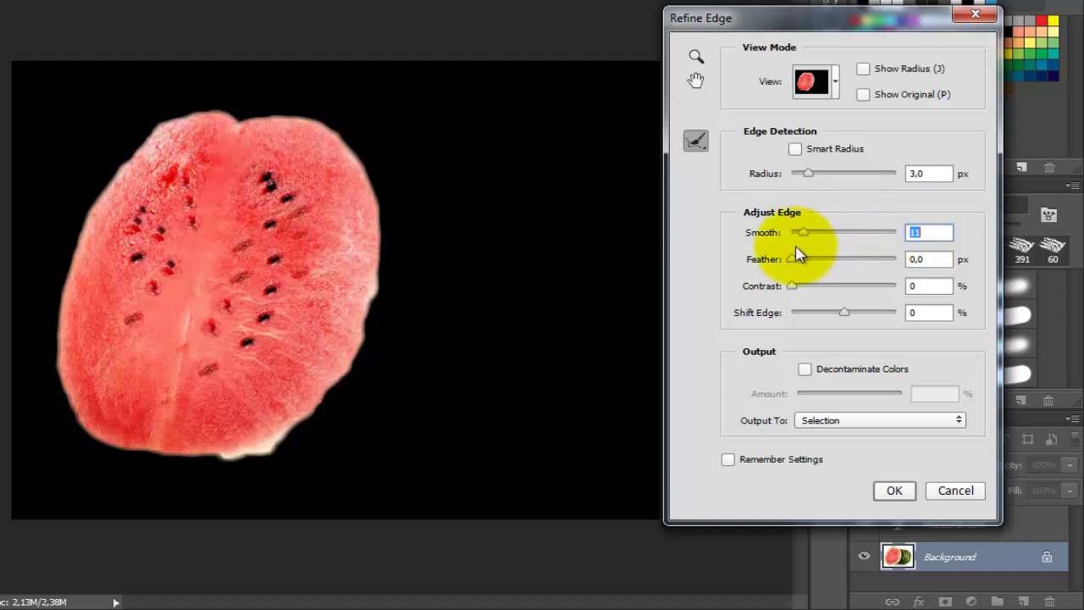
drag(790, 268, 820, 269)
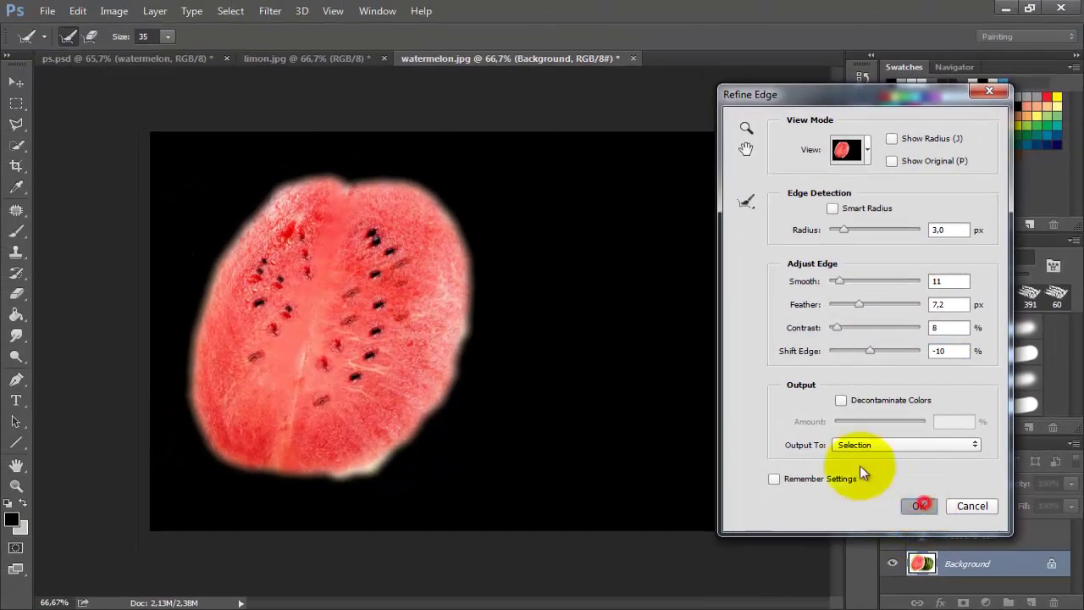
click(920, 506)
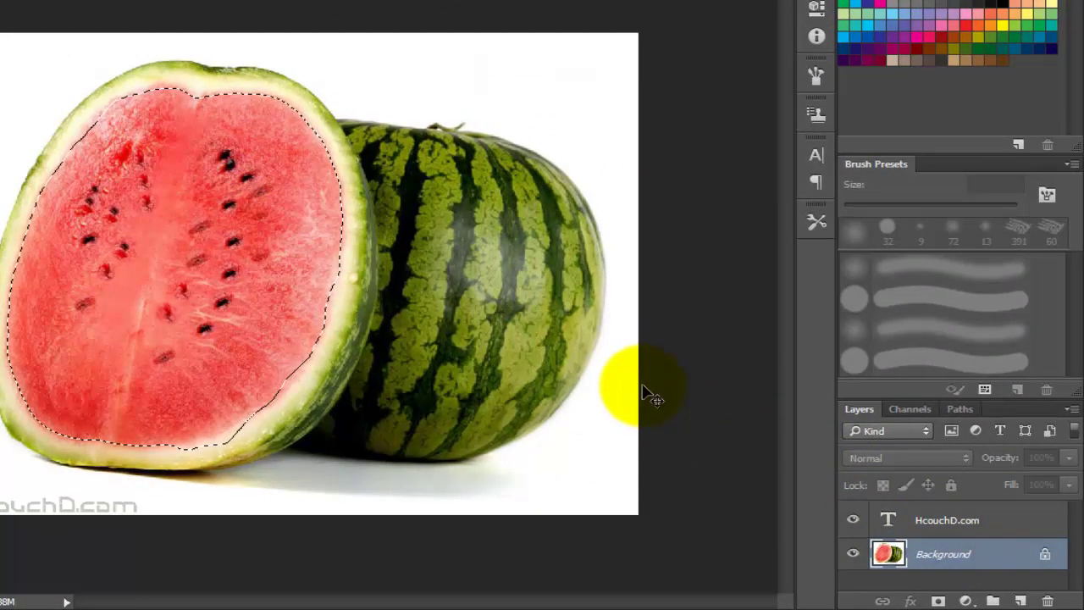
Step: Copy the flesh to Layer 1 and drag it onto the limon.jpg image
key(ctrl+j)
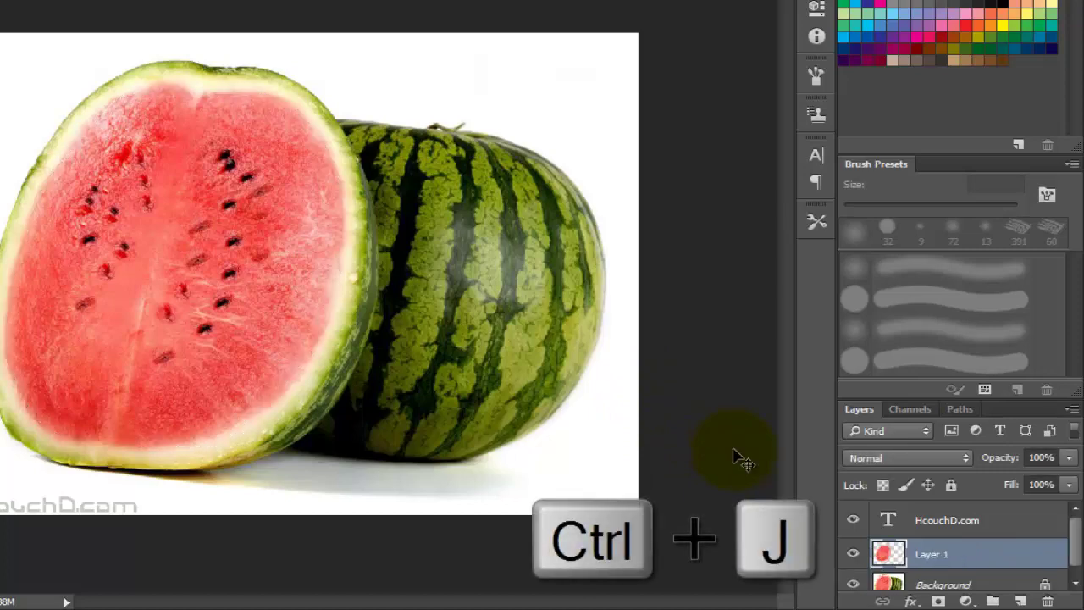
click(1023, 551)
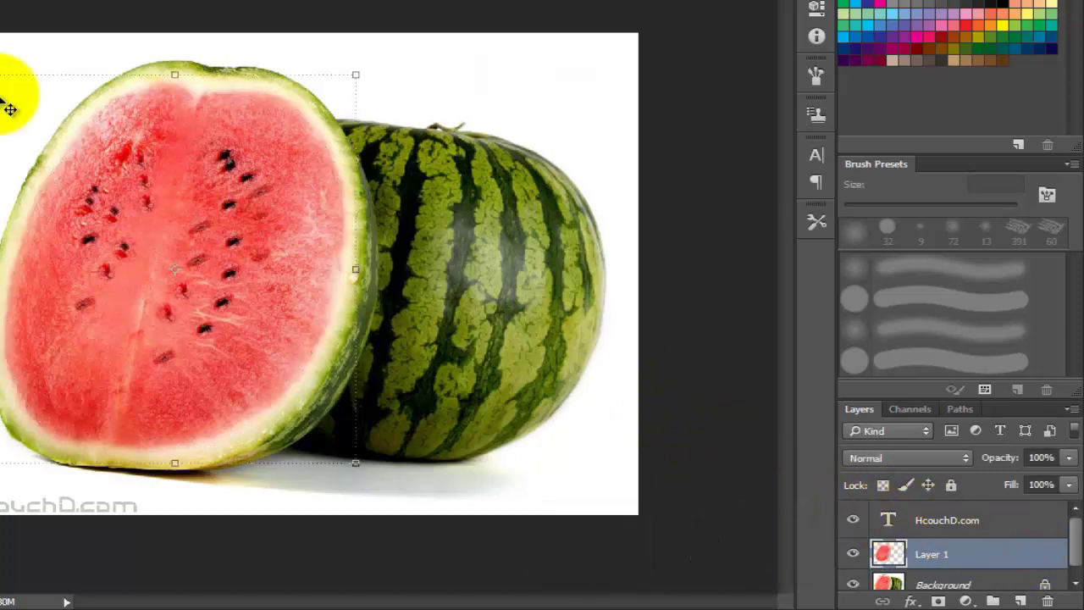
mouse_move(9, 108)
mouse_down()
mouse_move(502, 210)
mouse_move(454, 246)
mouse_move(464, 263)
mouse_up()
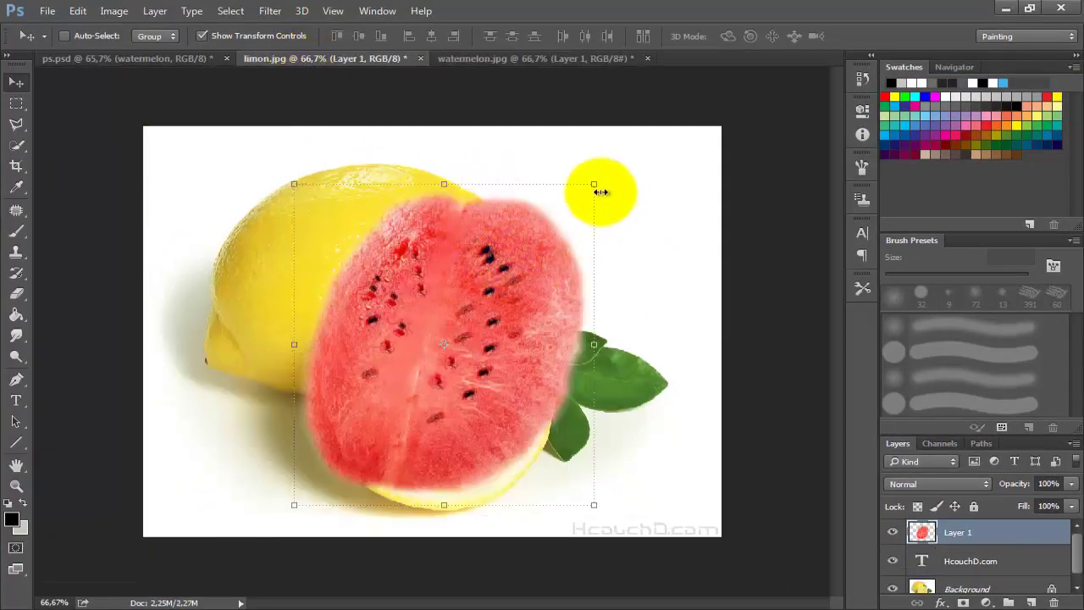
Step: Scale the watermelon to about 68%, rotate it 10.2° clockwise, and fit it inside the lemon half
key(shift)
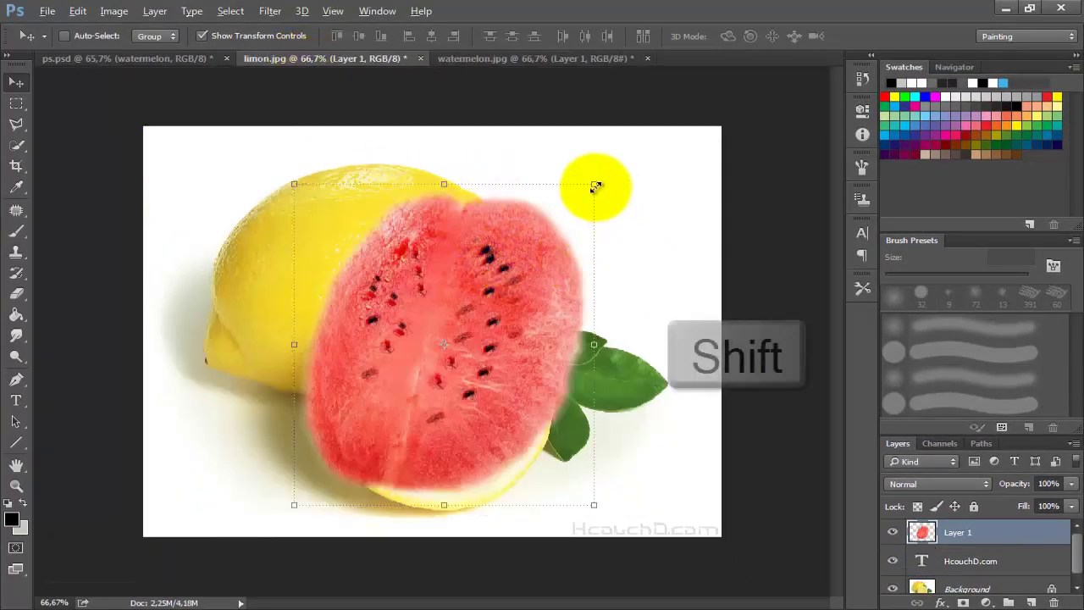
drag(596, 185, 527, 255)
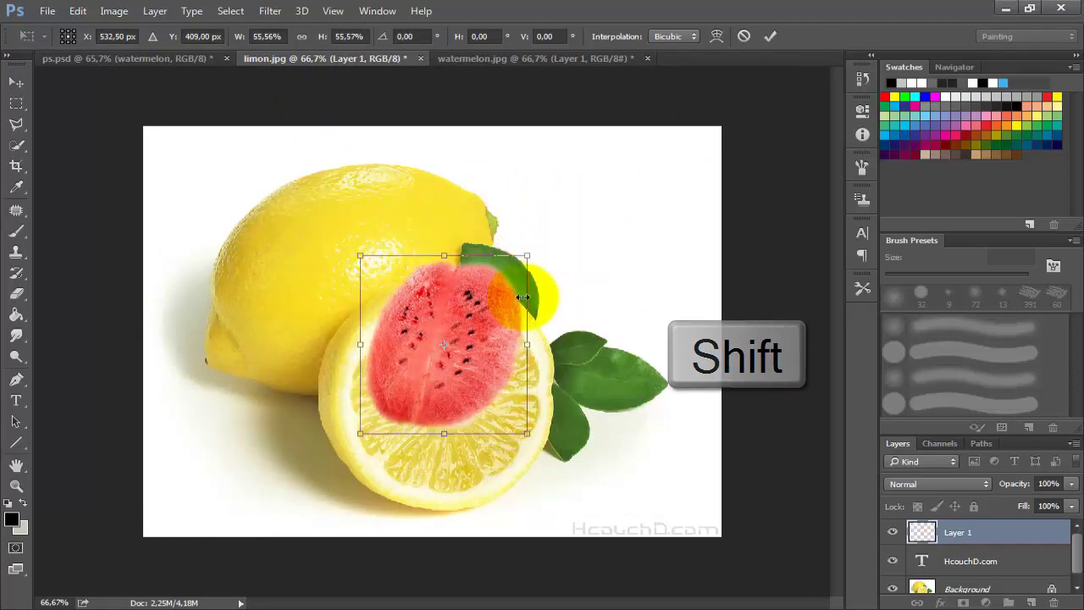
drag(498, 307, 516, 377)
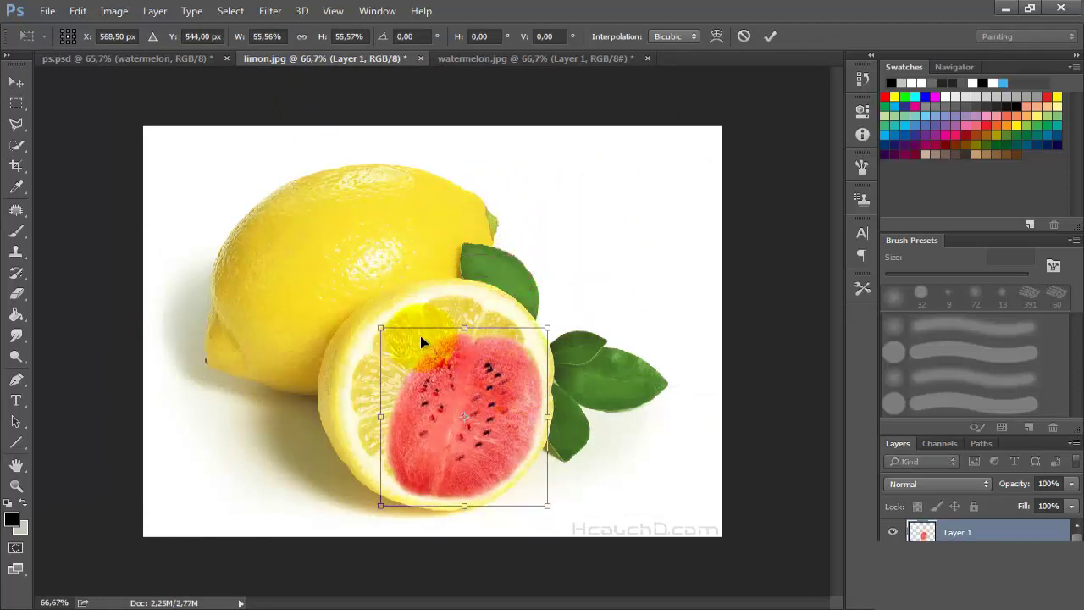
mouse_move(377, 323)
mouse_down()
mouse_move(364, 274)
mouse_move(371, 279)
mouse_up()
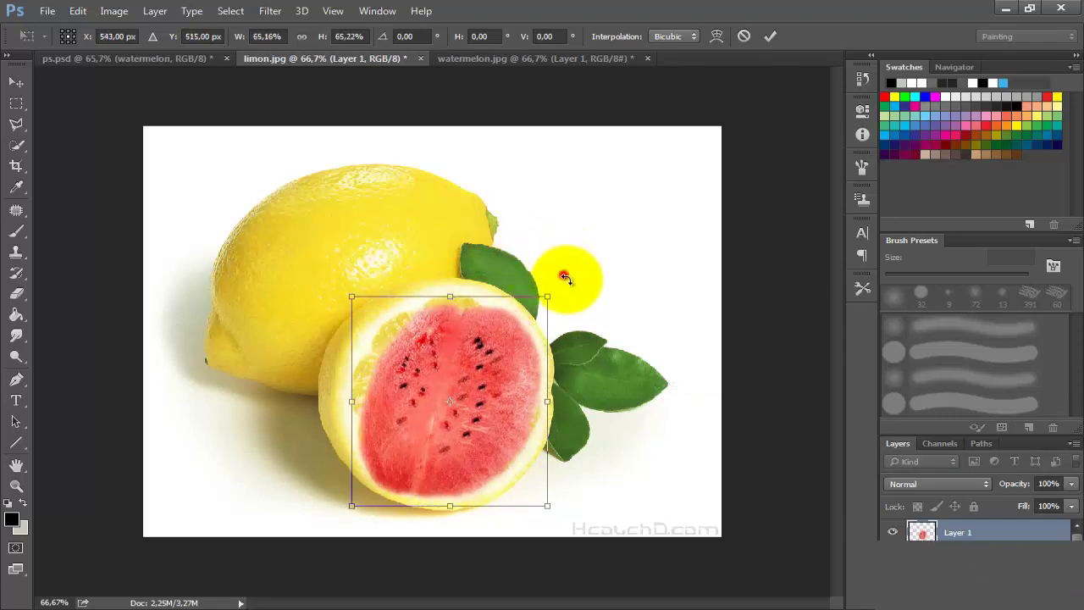
drag(565, 277, 562, 365)
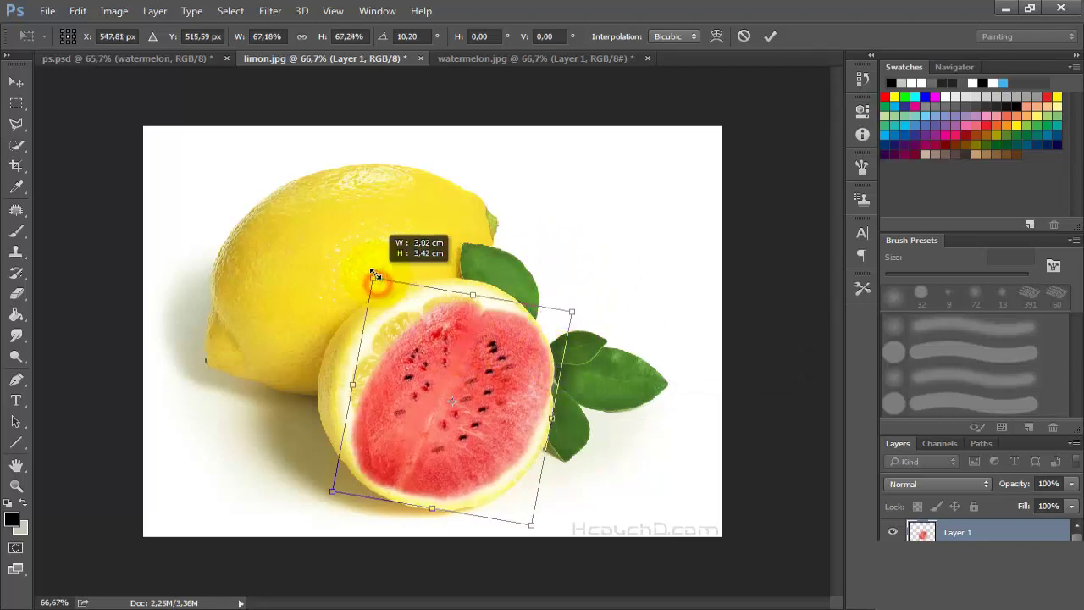
drag(376, 283, 365, 277)
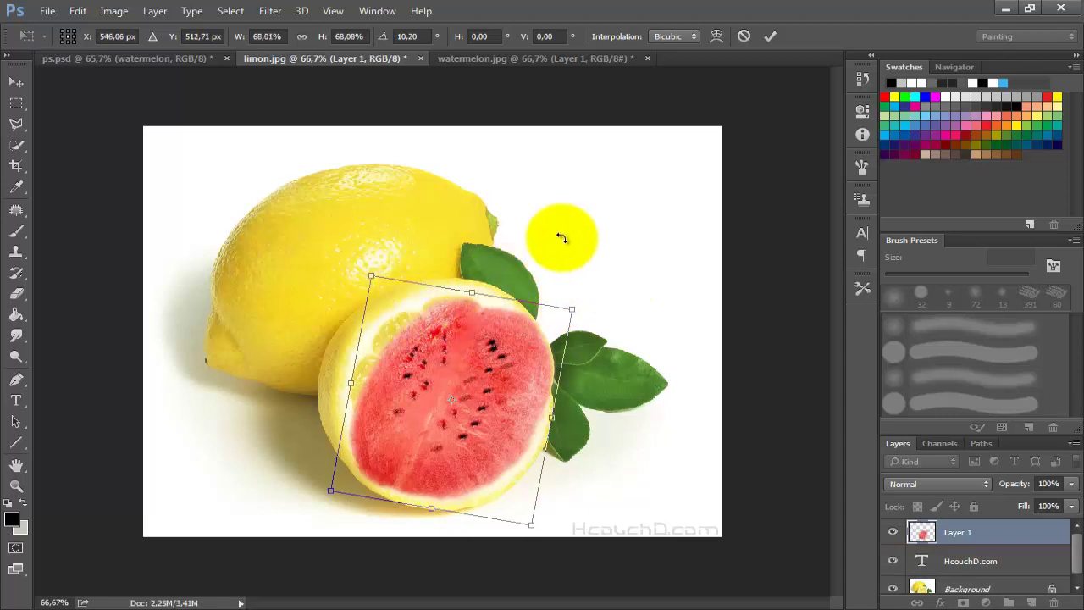
double_click(500, 307)
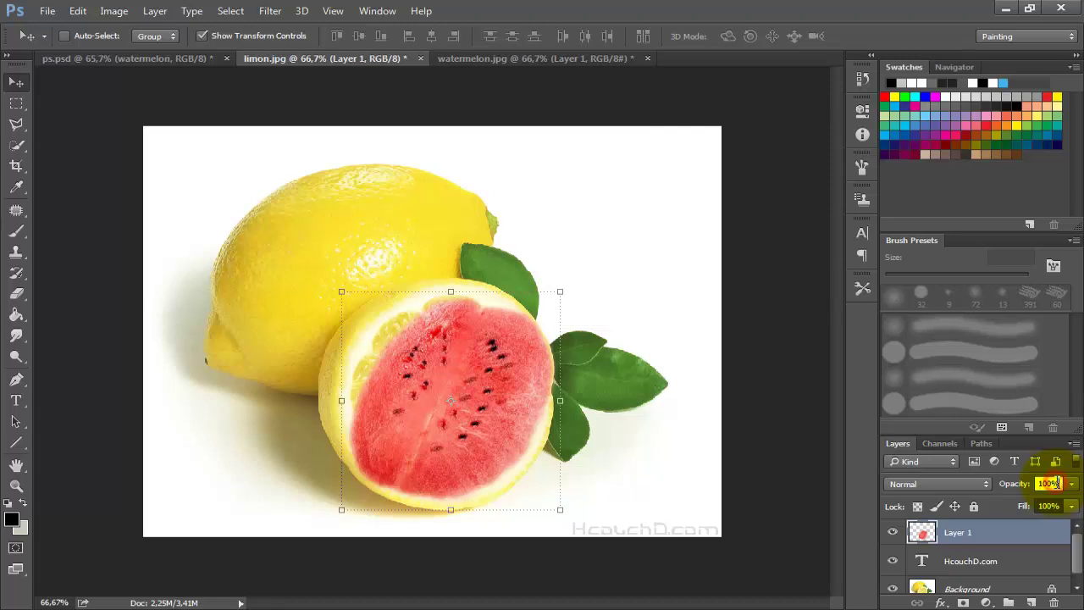
Step: Set Layer 1 to 50% opacity and add a layer mask to it
text(50)
key(Return)
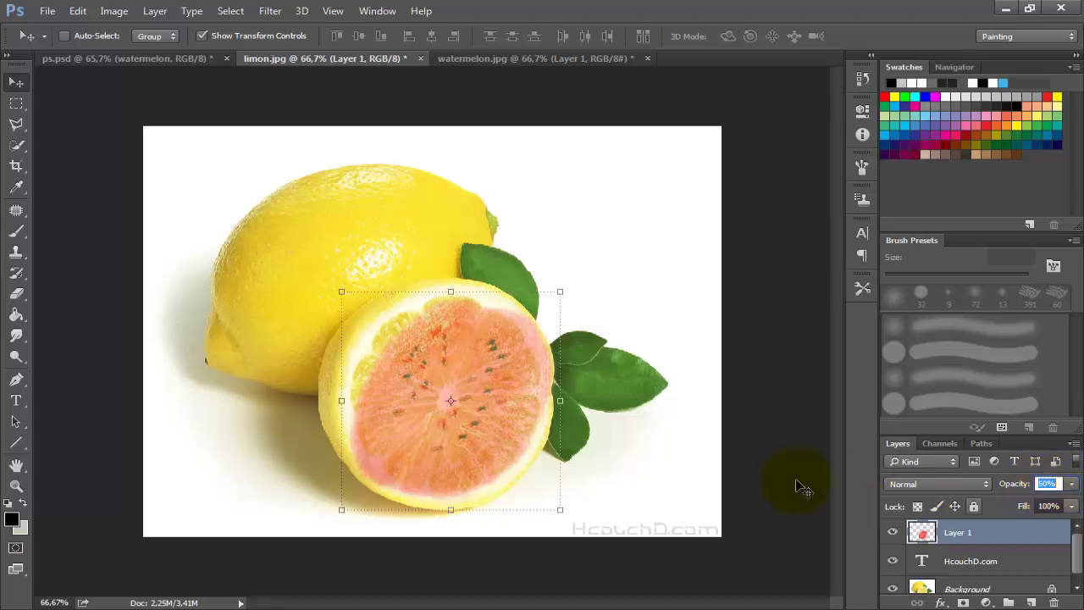
click(16, 293)
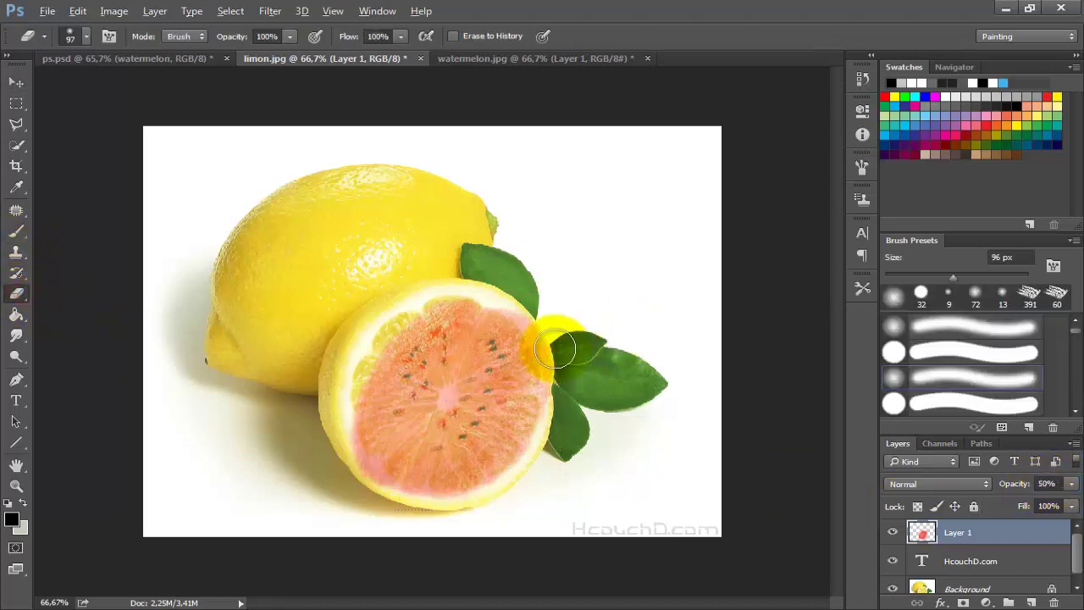
scroll(537, 350, up, 2)
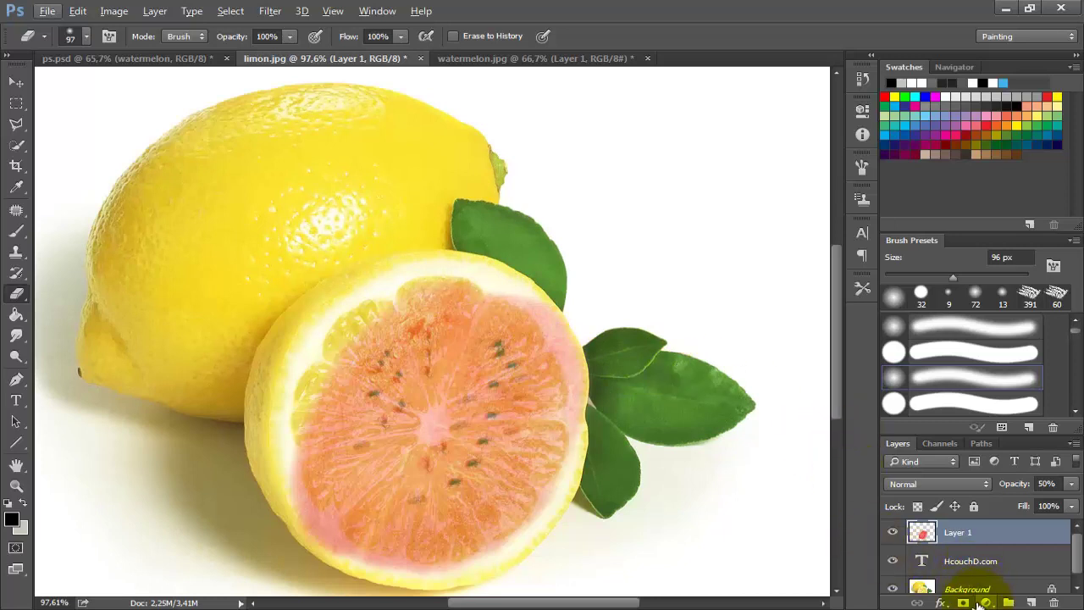
click(964, 603)
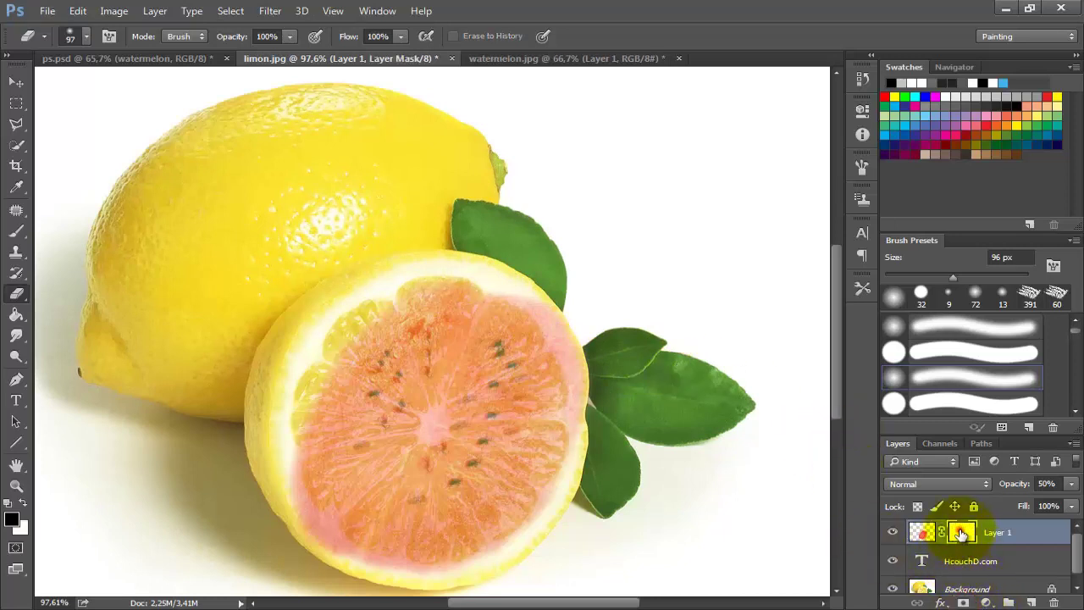
Step: Paint black on Layer 1's mask over the right and lower-left rind, restoring 100% opacity
click(16, 230)
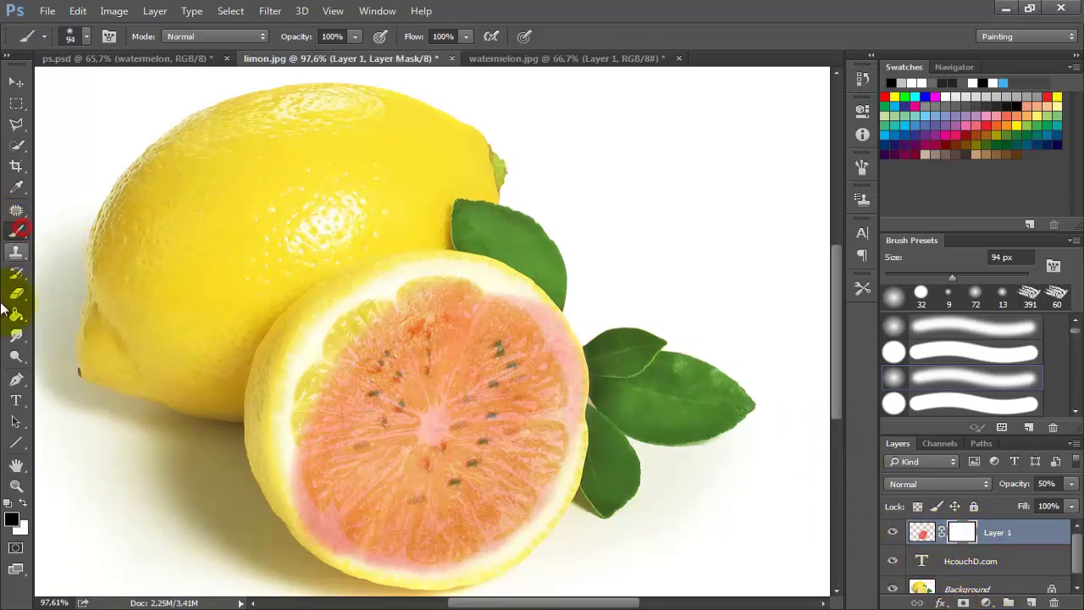
click(576, 297)
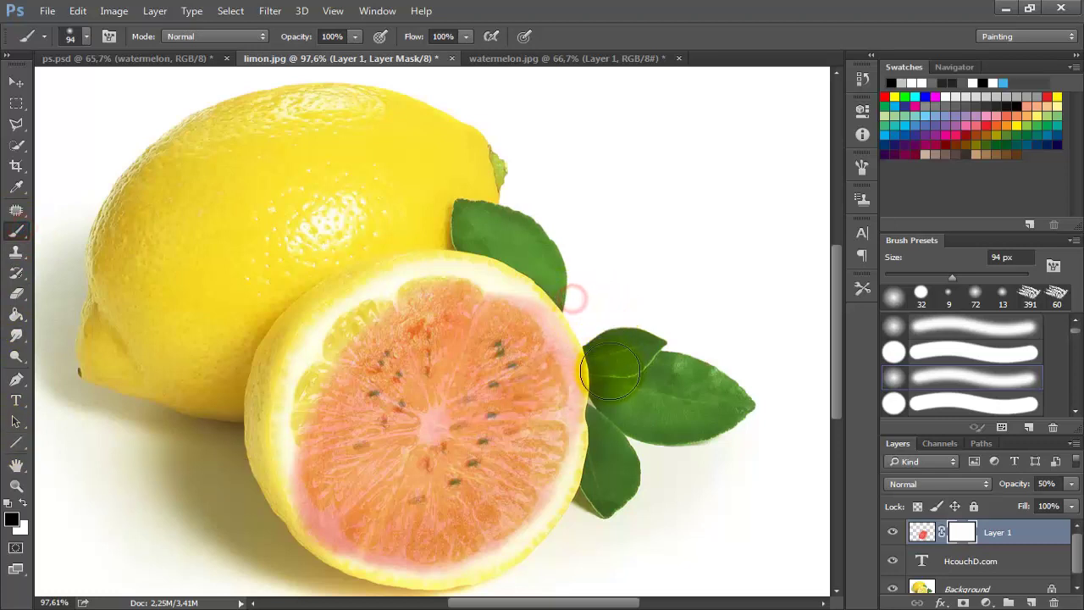
drag(610, 373, 610, 368)
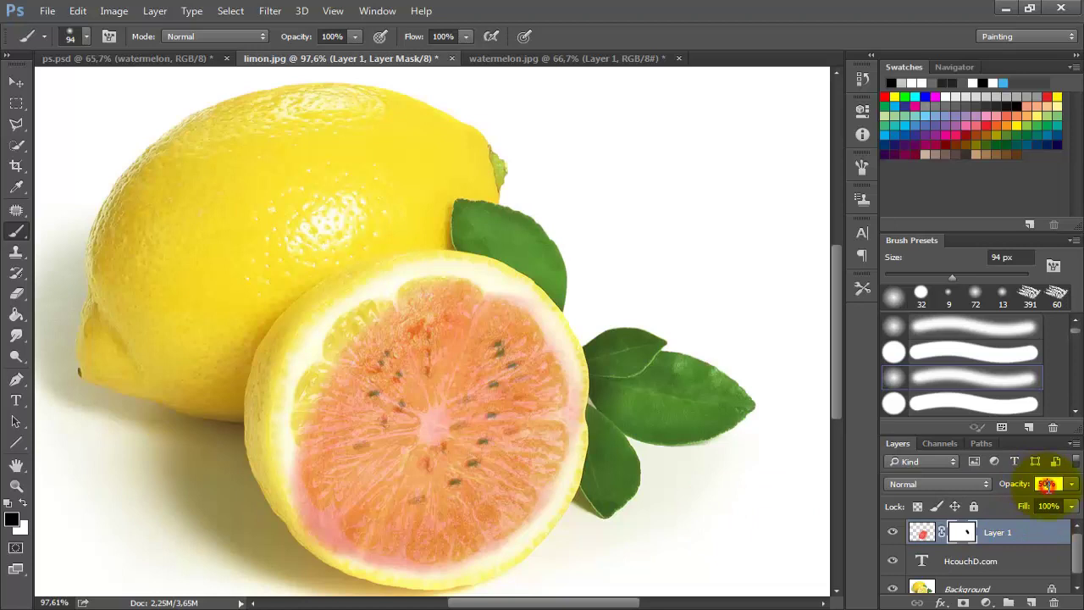
text(100)
key(Return)
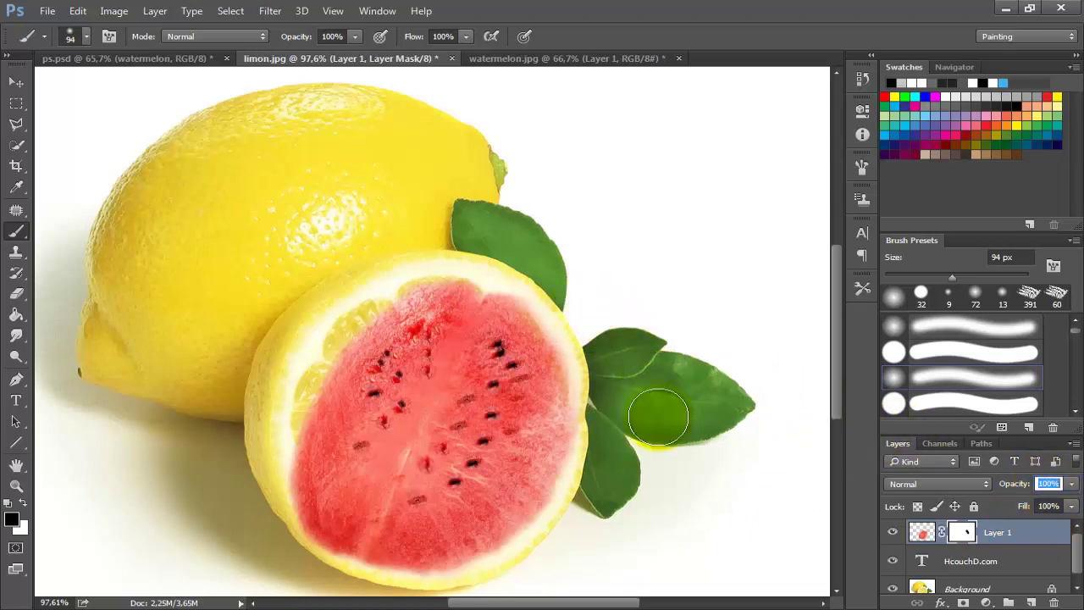
click(613, 386)
scroll(460, 557, down, 2)
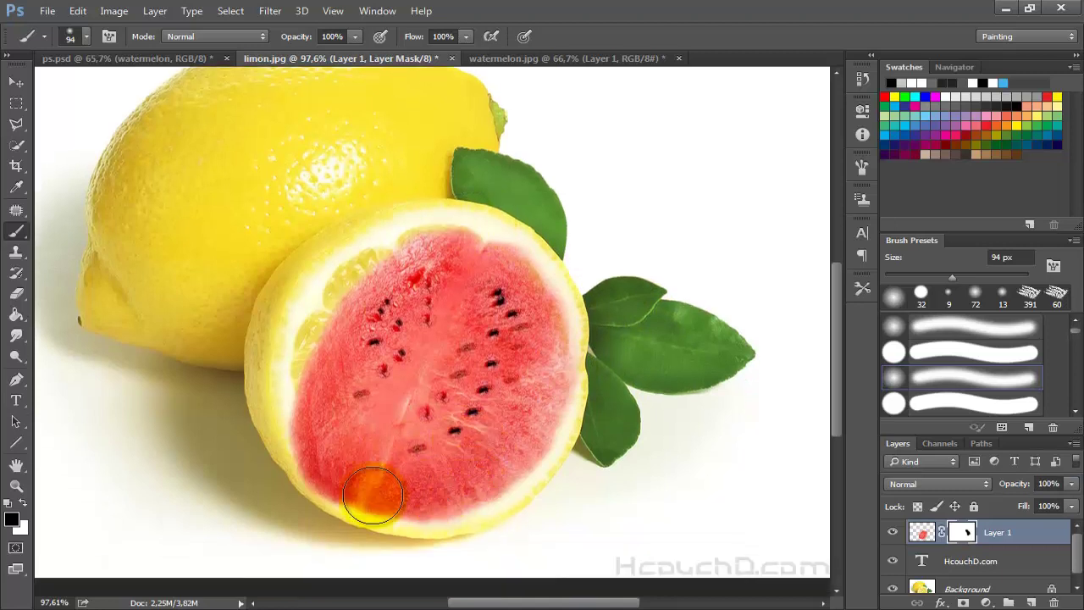
click(295, 518)
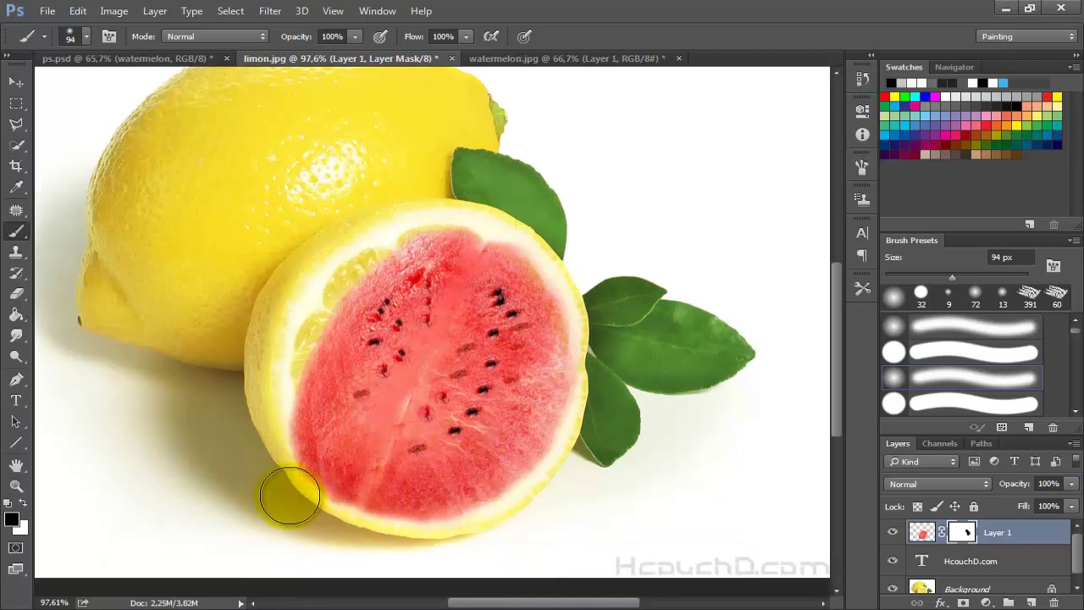
drag(273, 476, 312, 532)
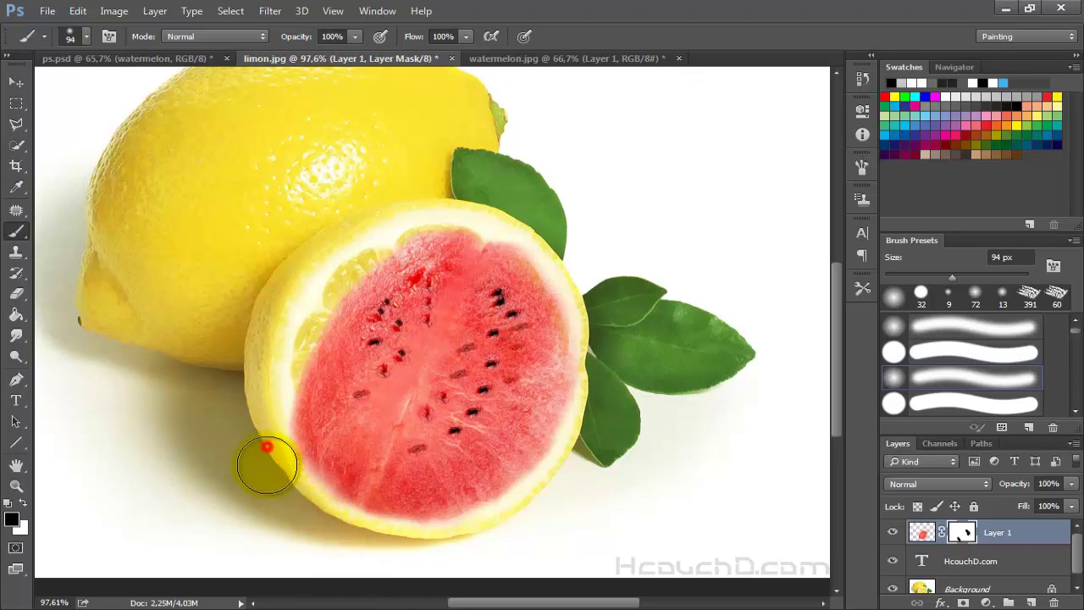
click(265, 446)
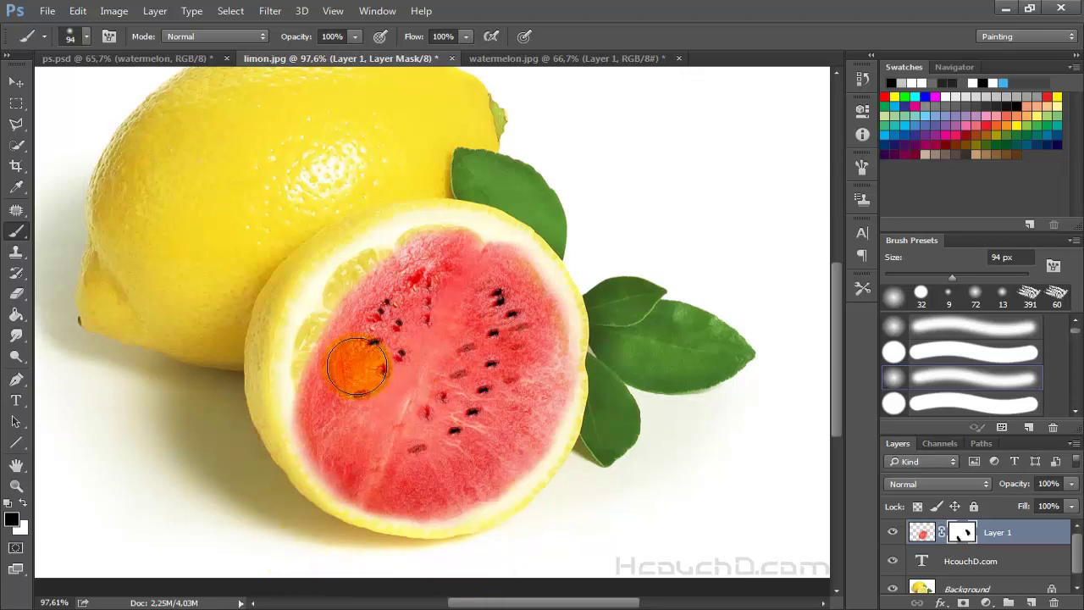
Step: Nudge the watermelon layer slightly up and duplicate it as Layer 1 copy
click(13, 84)
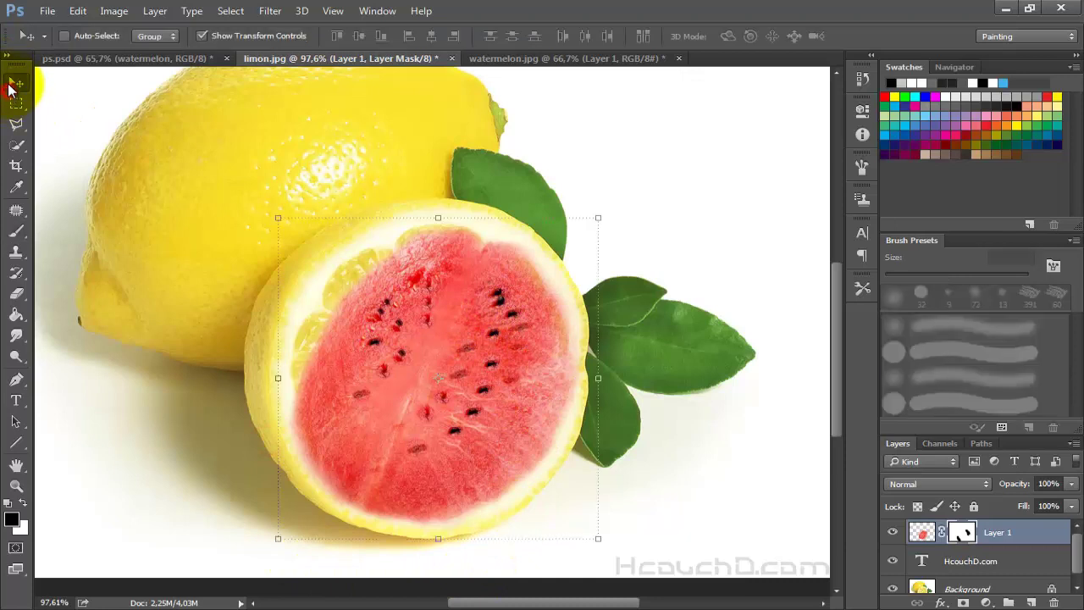
drag(436, 291, 438, 284)
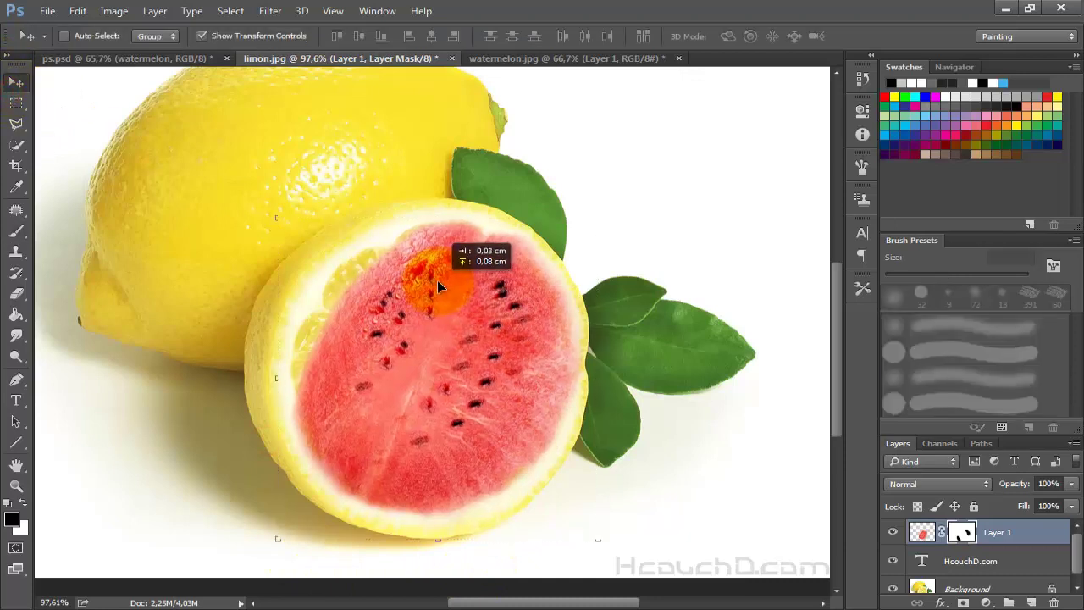
click(13, 239)
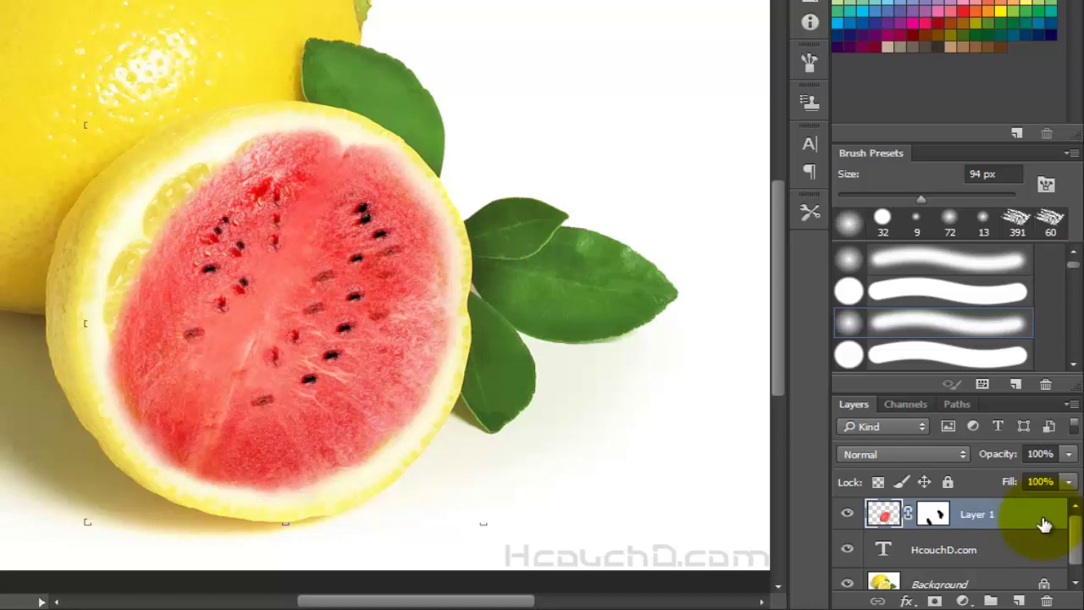
key(ctrl+j)
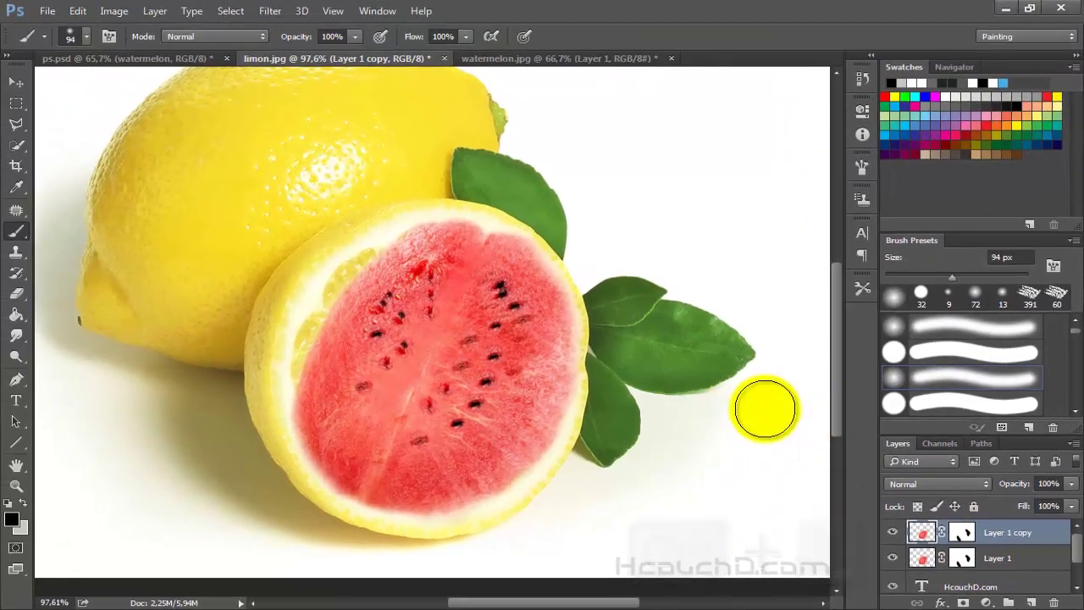
Step: Nudge the watermelon copy up slightly and move Layer 1 above Layer 1 copy
click(16, 82)
mouse_move(508, 303)
mouse_down()
mouse_move(500, 292)
mouse_move(509, 273)
mouse_up()
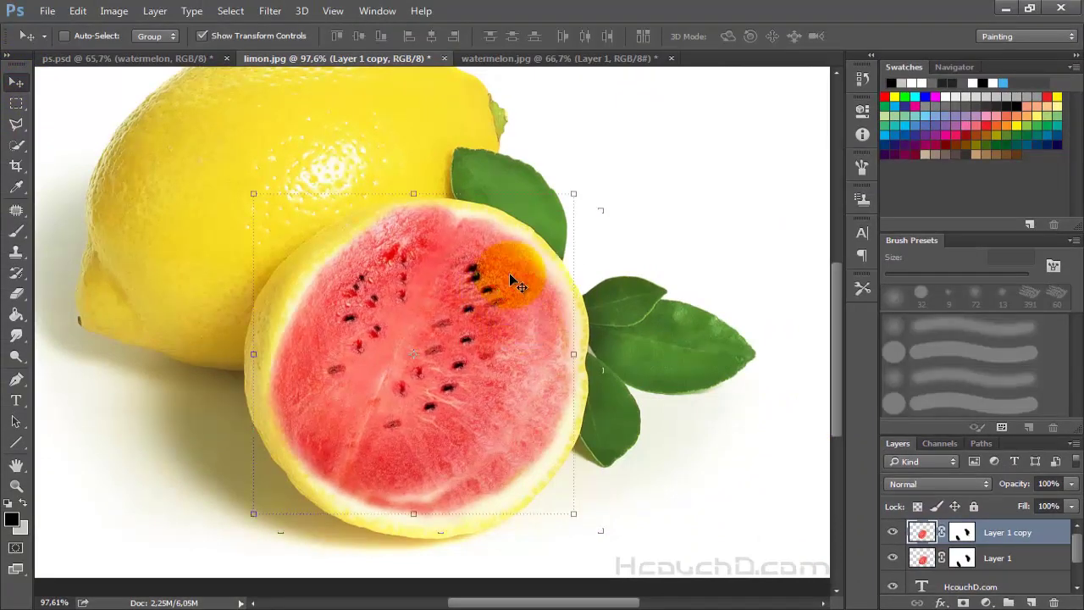
drag(1050, 541, 1059, 559)
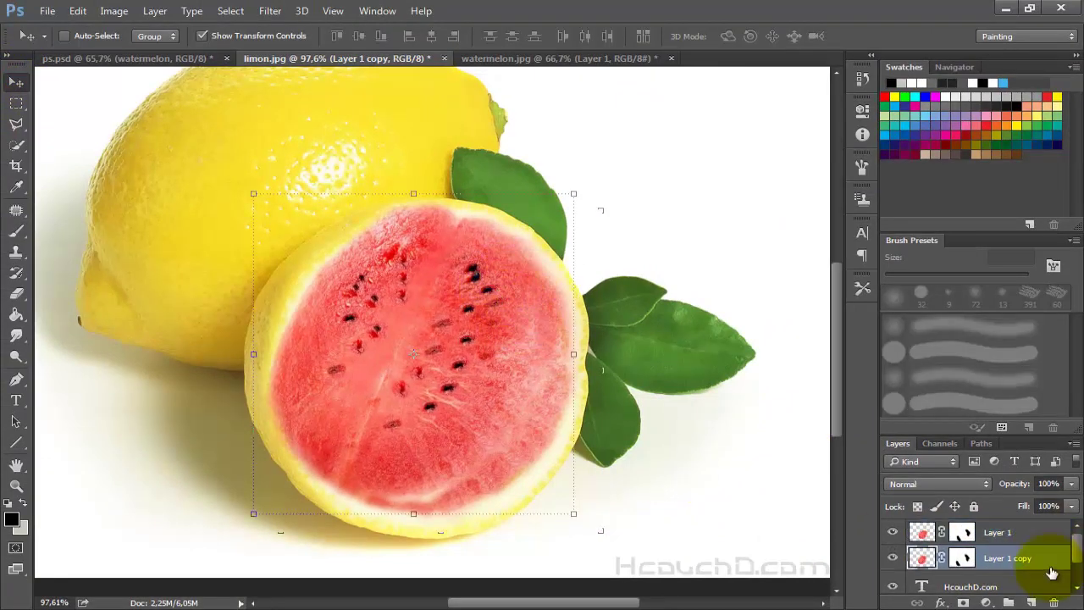
Step: On Layer 1 copy's mask, paint out red rind spots and soften the rind-to-flesh seam
click(961, 558)
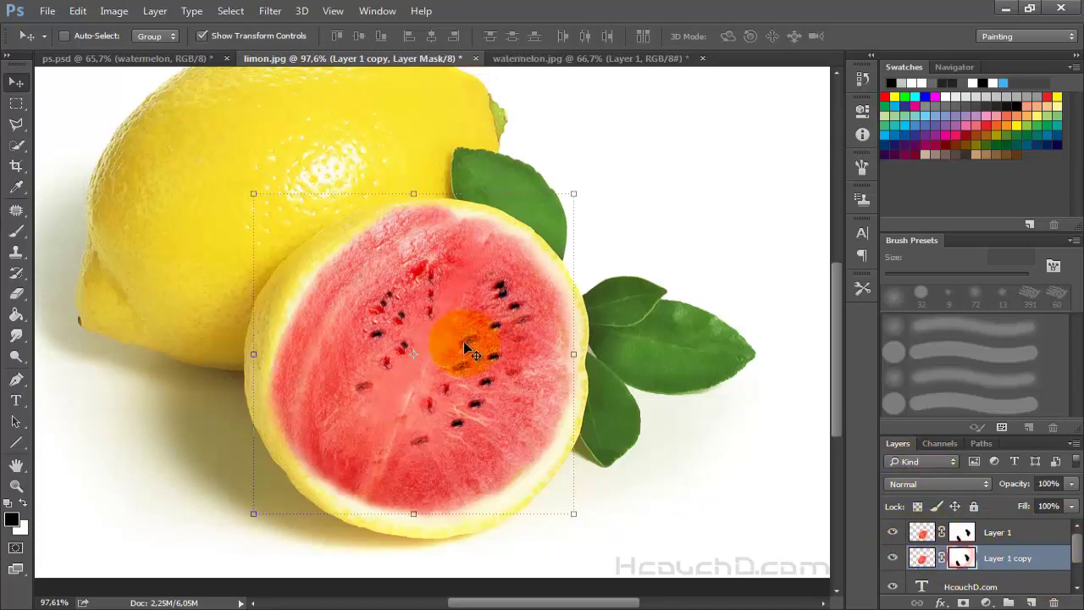
click(16, 230)
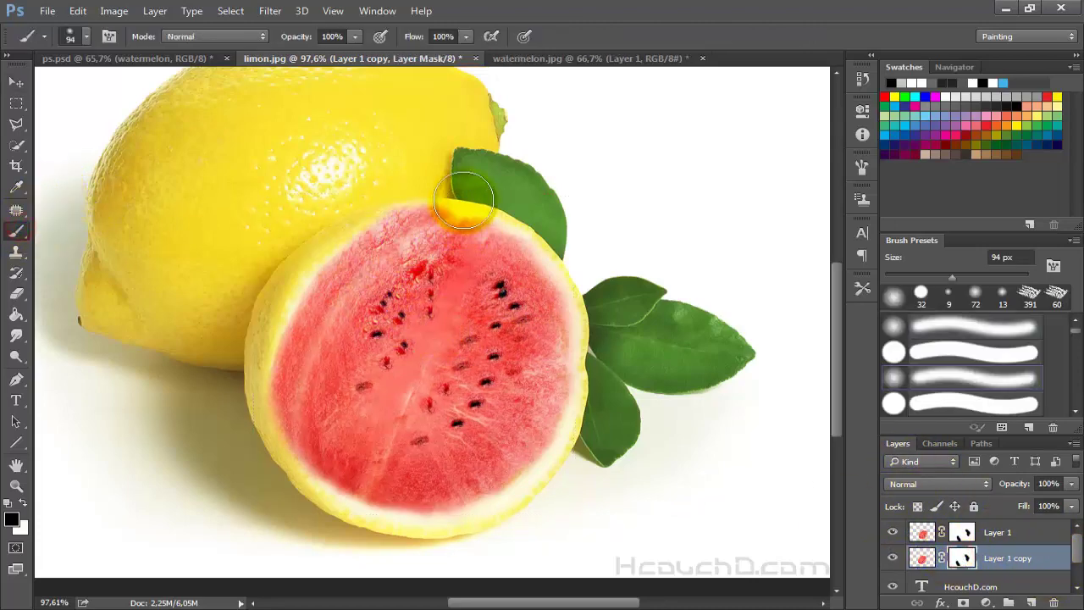
mouse_move(419, 188)
mouse_down()
mouse_move(345, 206)
mouse_move(430, 197)
mouse_move(323, 226)
mouse_up()
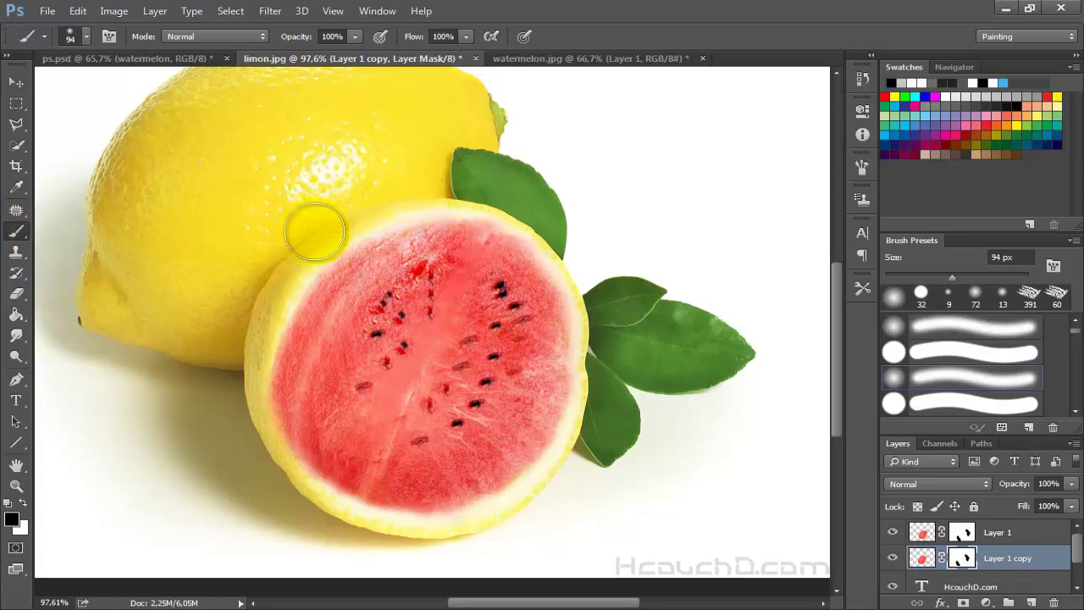
drag(246, 373, 262, 455)
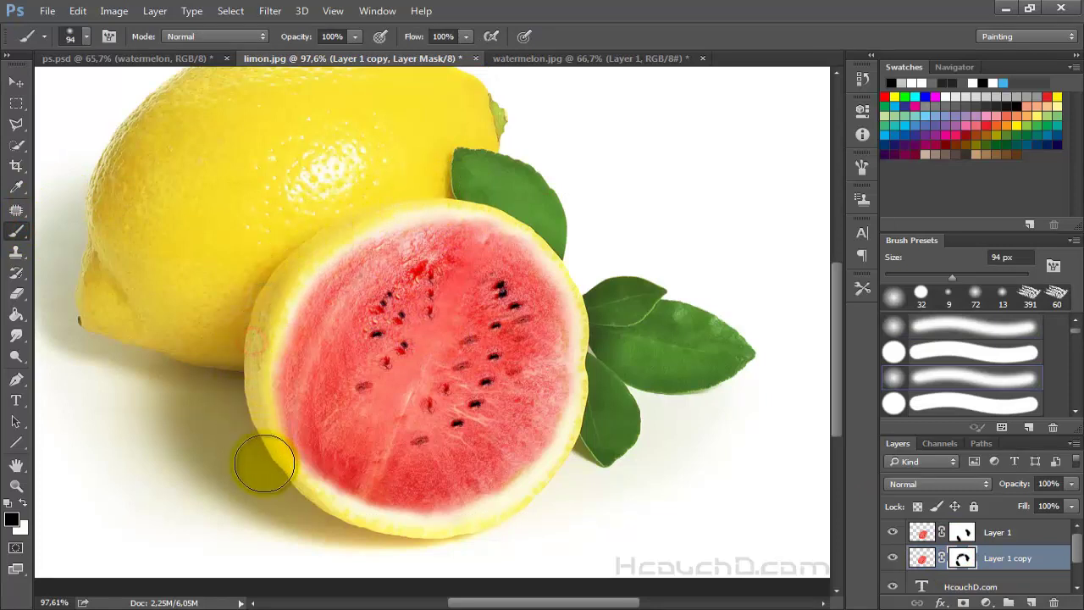
mouse_move(253, 322)
mouse_down()
mouse_move(280, 503)
mouse_move(331, 319)
mouse_move(220, 497)
mouse_move(279, 258)
mouse_move(351, 350)
mouse_up()
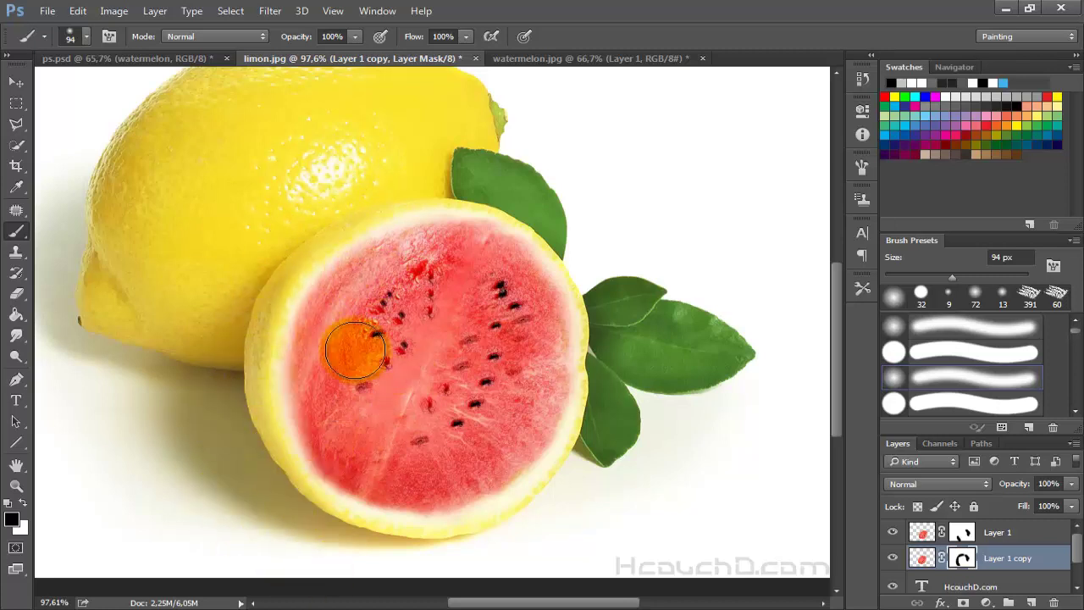
click(965, 535)
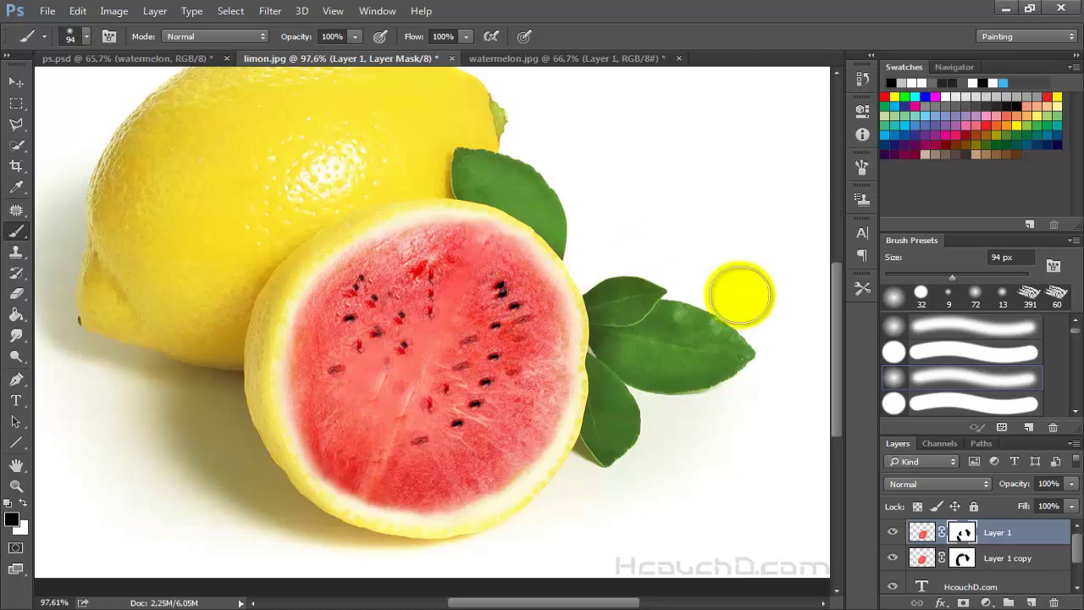
Step: Select both watermelon layers, group them, and merge them into a single Group 1 layer
click(1051, 560)
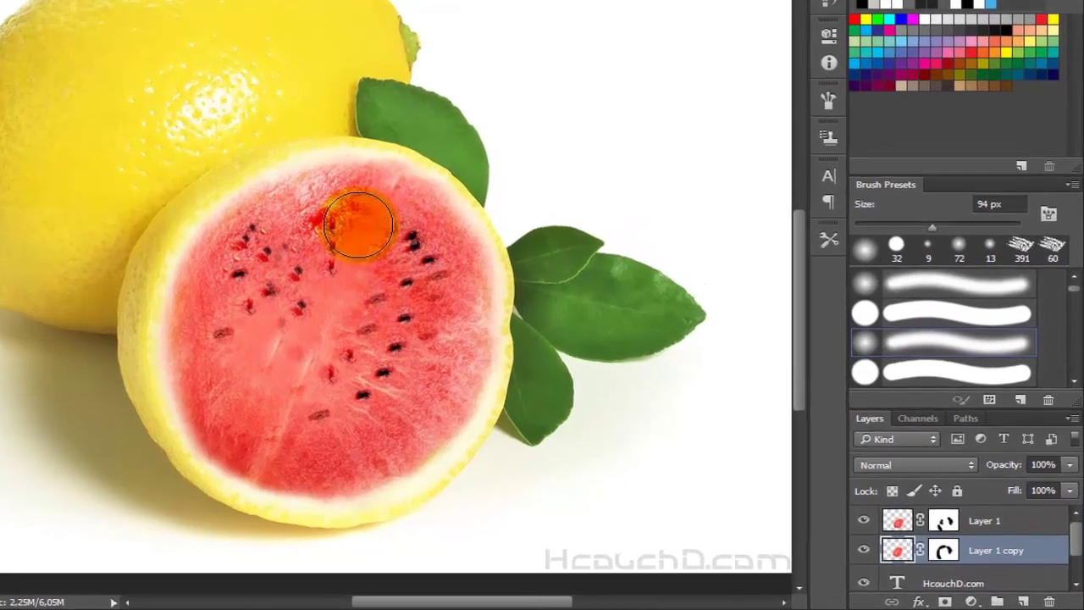
key(ctrl+g)
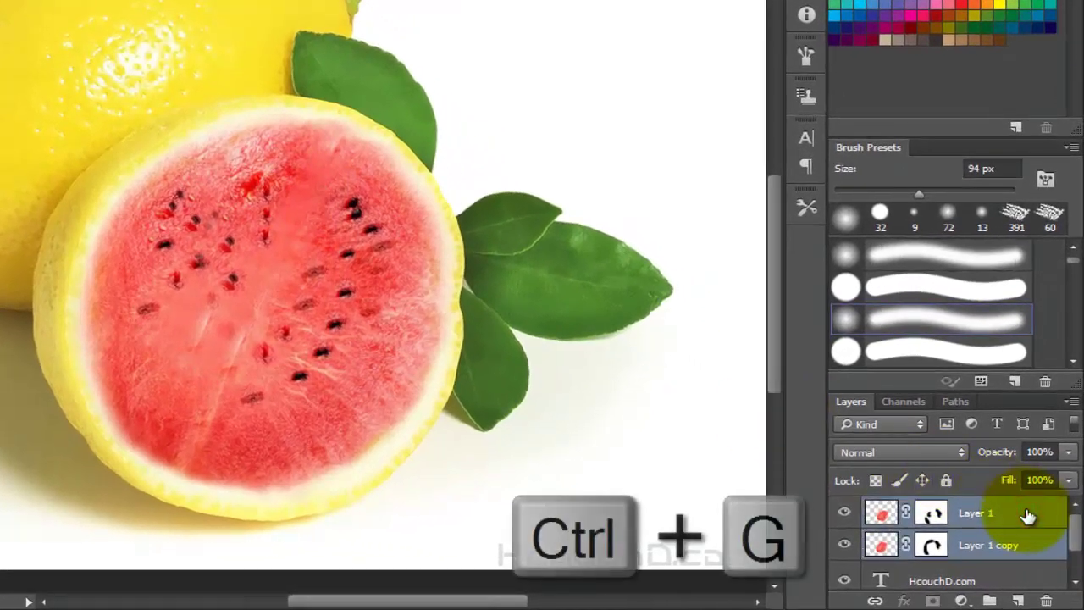
key(ctrl+g)
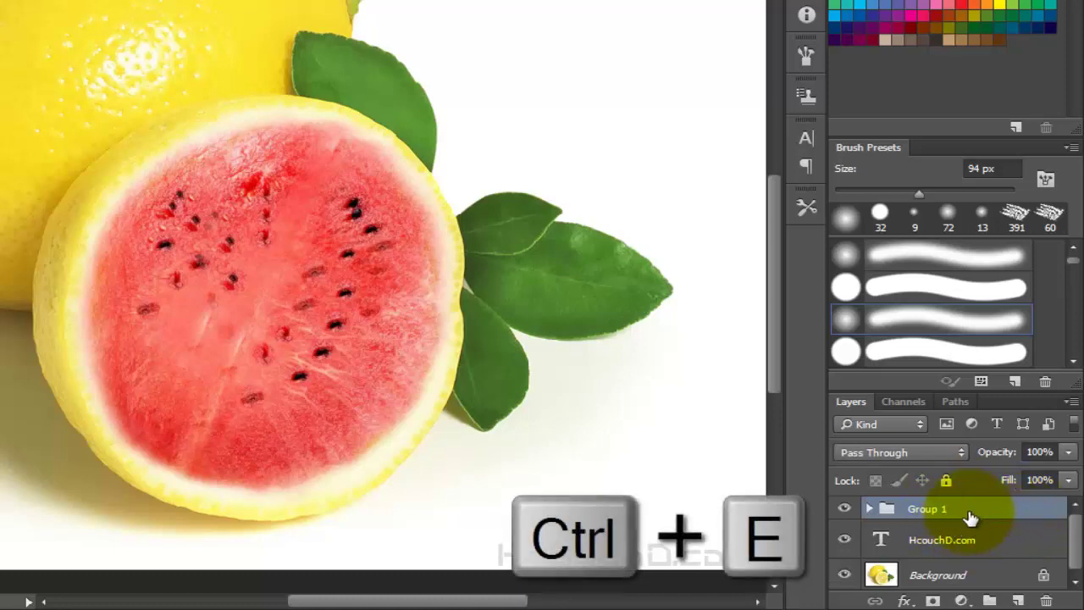
key(ctrl+e)
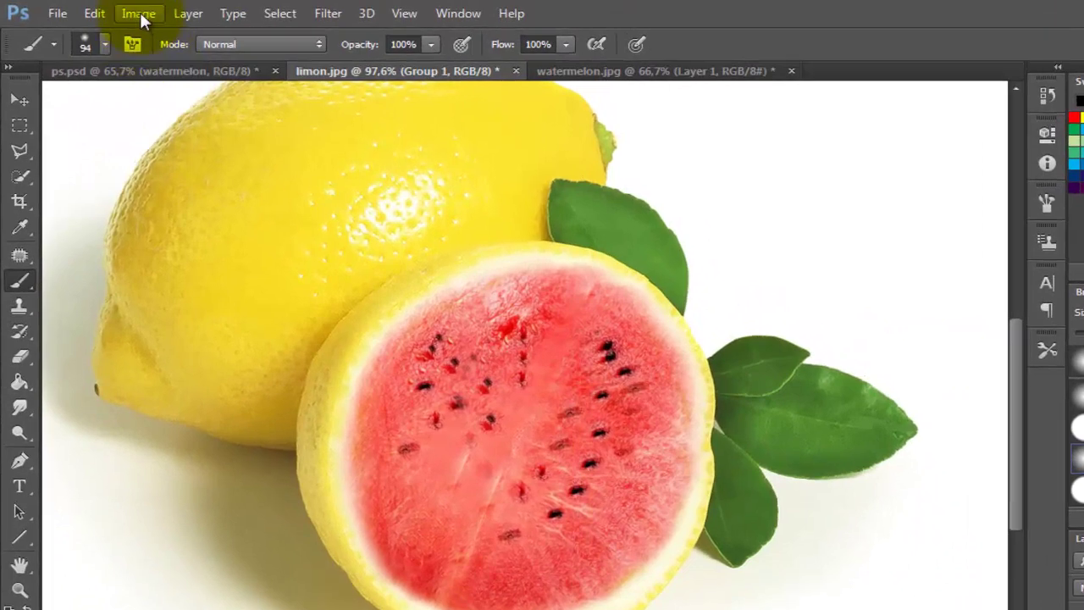
click(140, 12)
mouse_move(166, 63)
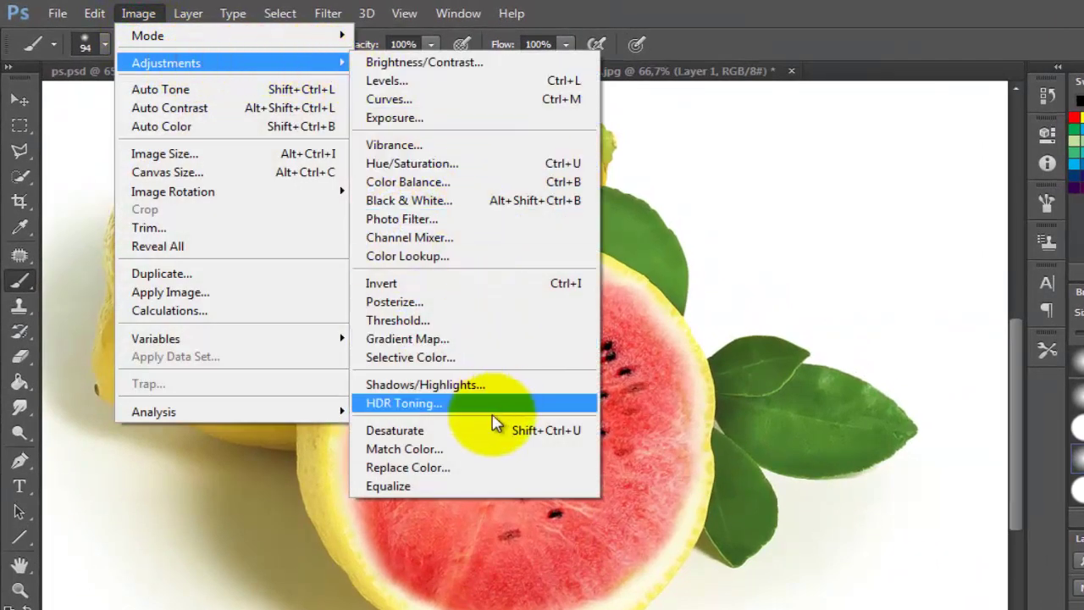
Step: Open Match Color and use limon.jpg's Background layer as the colour source
click(523, 456)
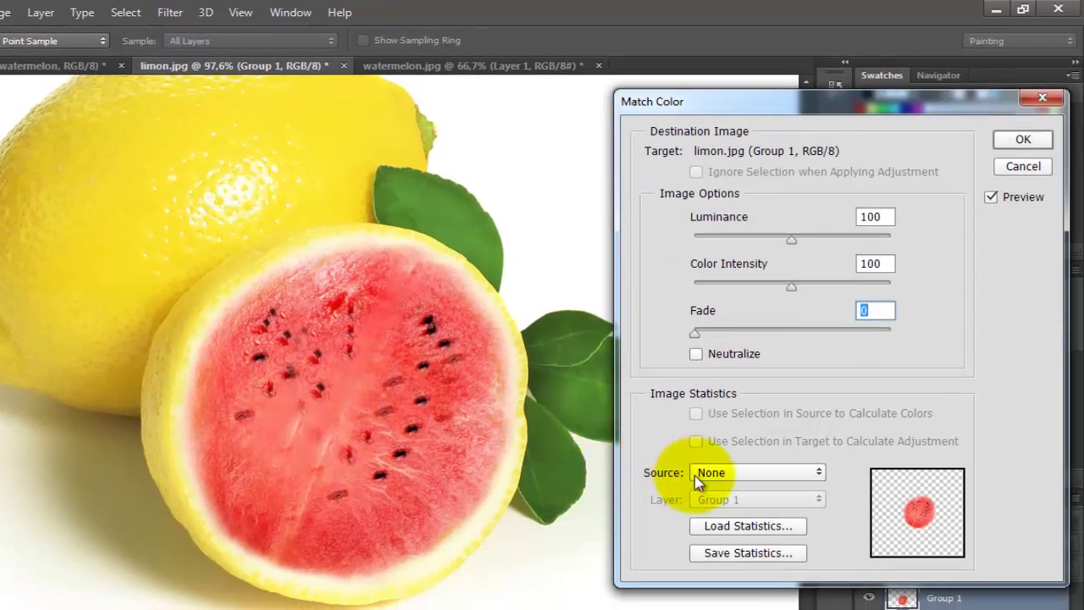
click(736, 474)
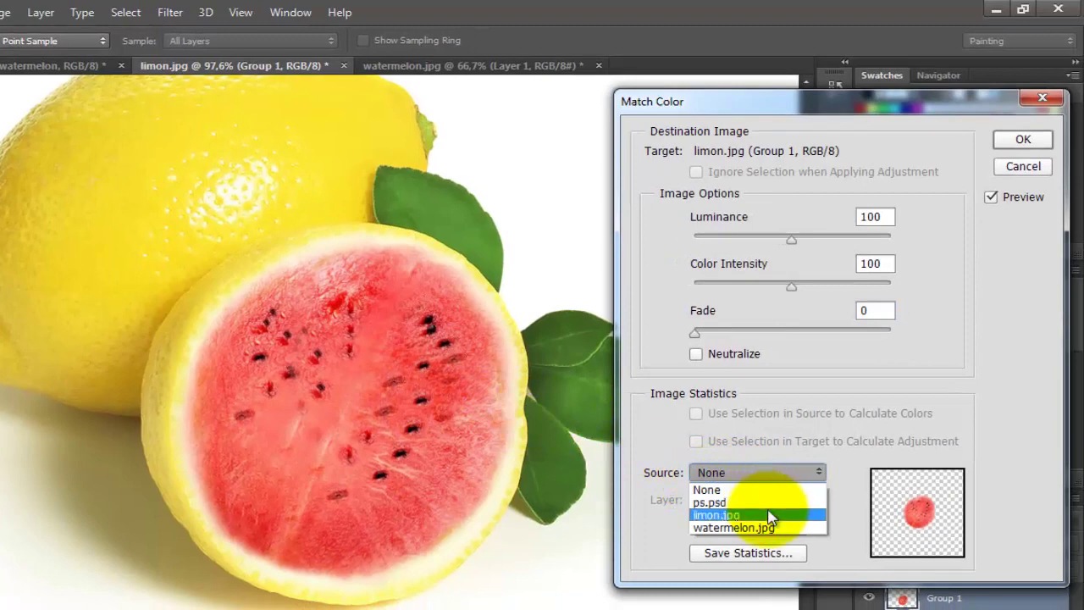
click(770, 515)
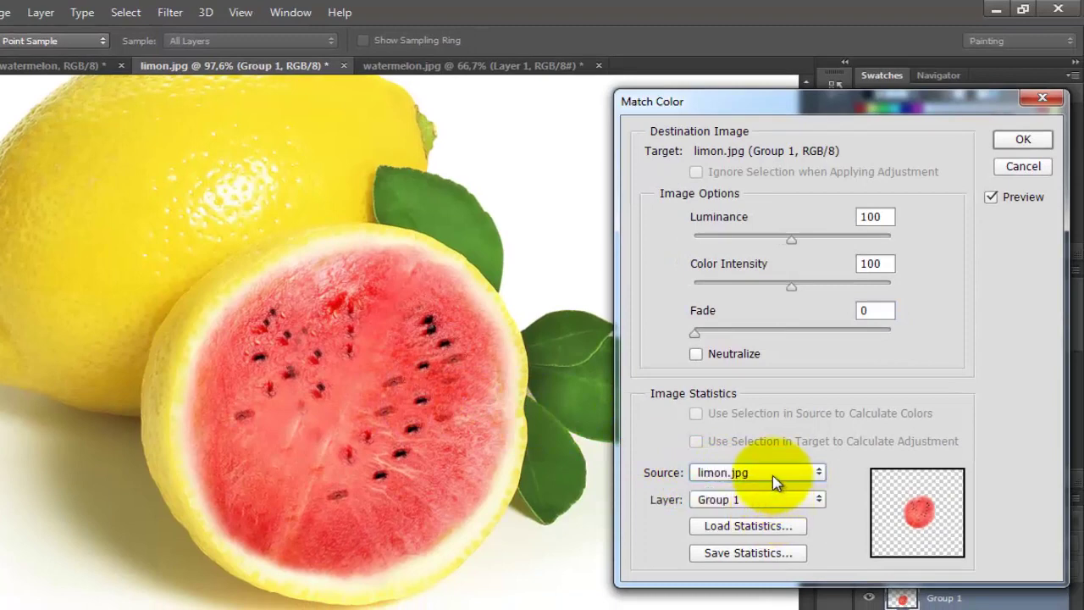
click(770, 501)
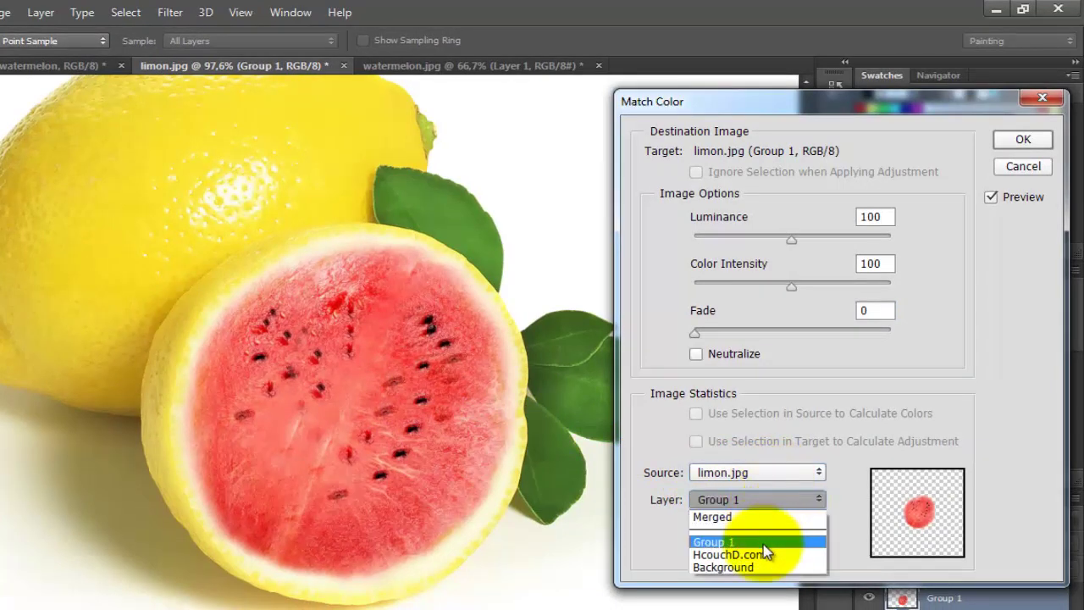
click(785, 567)
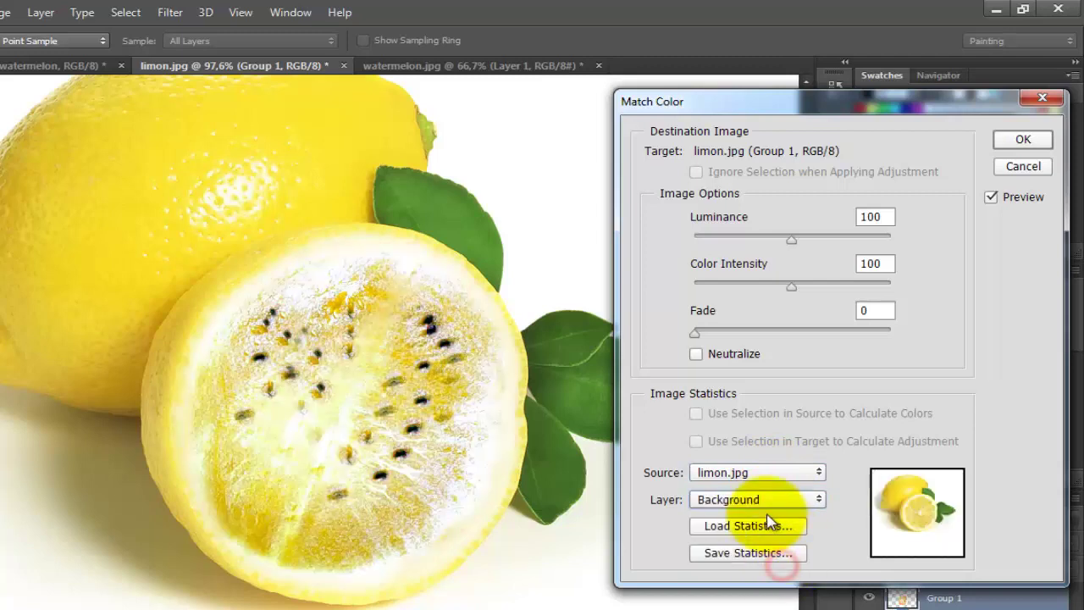
Step: Set the Match Color sliders to Luminance 78, Color Intensity 87 and Fade 60
drag(696, 333, 778, 336)
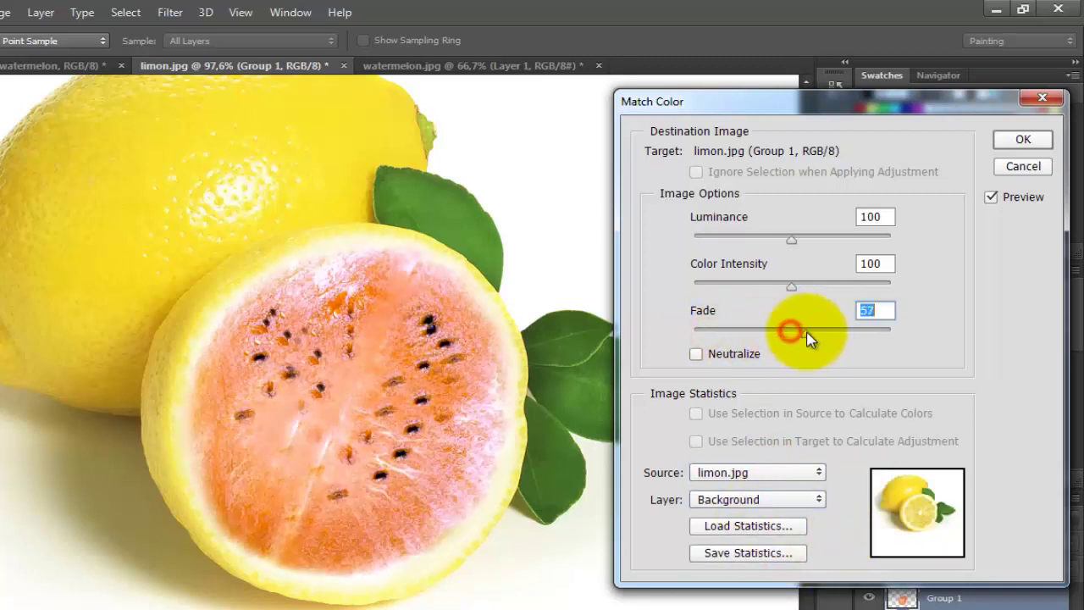
mouse_move(807, 339)
mouse_down()
mouse_move(777, 339)
mouse_move(811, 332)
mouse_up()
drag(791, 289, 834, 289)
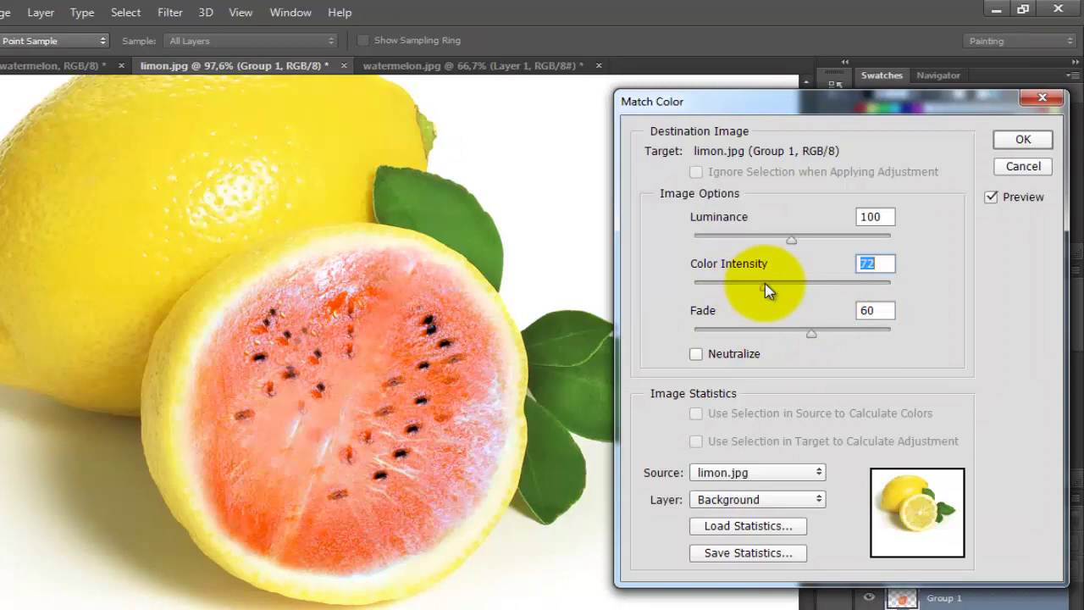
drag(765, 283, 759, 284)
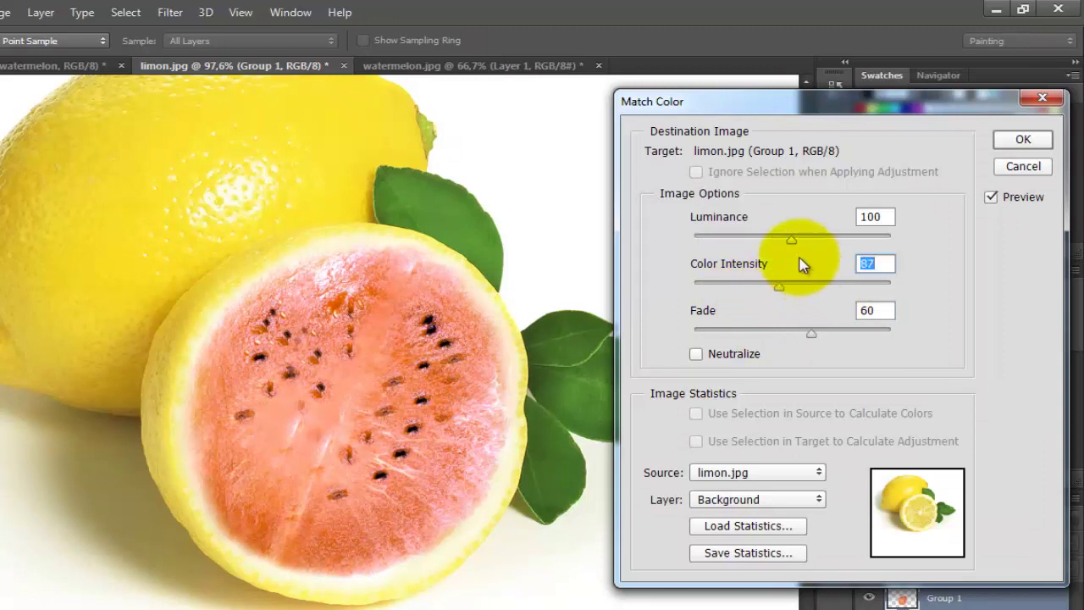
mouse_move(790, 240)
mouse_down()
mouse_move(820, 240)
mouse_move(765, 258)
mouse_move(794, 258)
mouse_up()
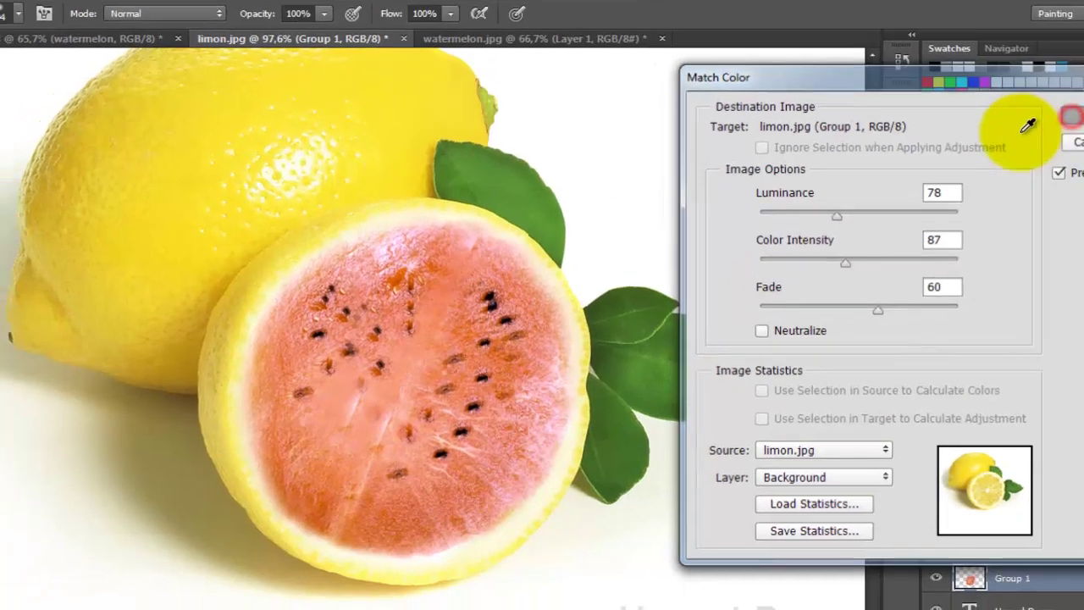
Step: Apply the Match Color settings (Luminance 78, Intensity 87, Fade 60) to the watermelon flesh
click(1004, 145)
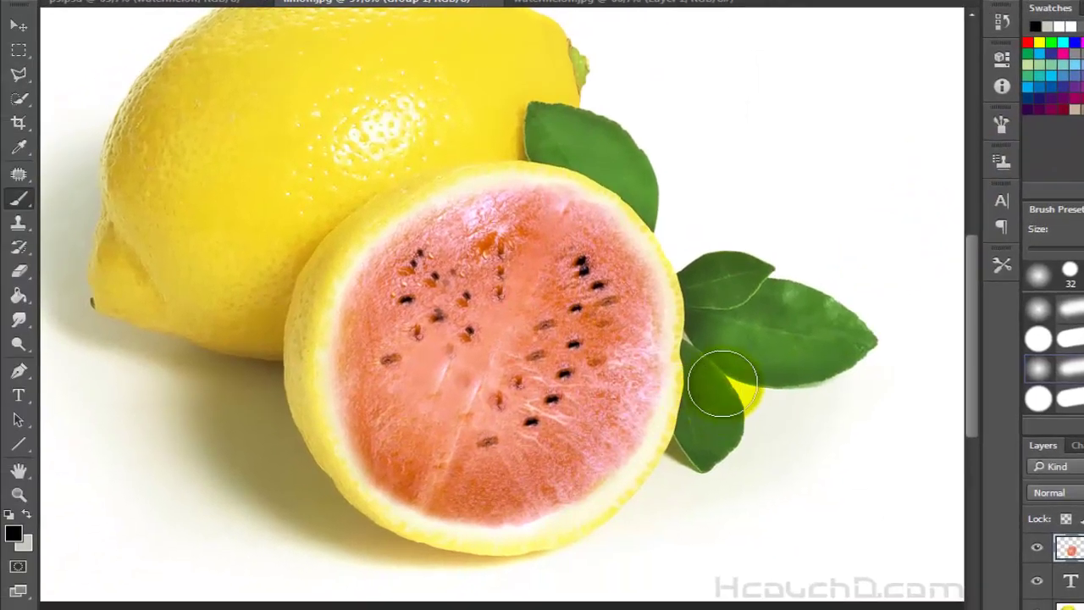